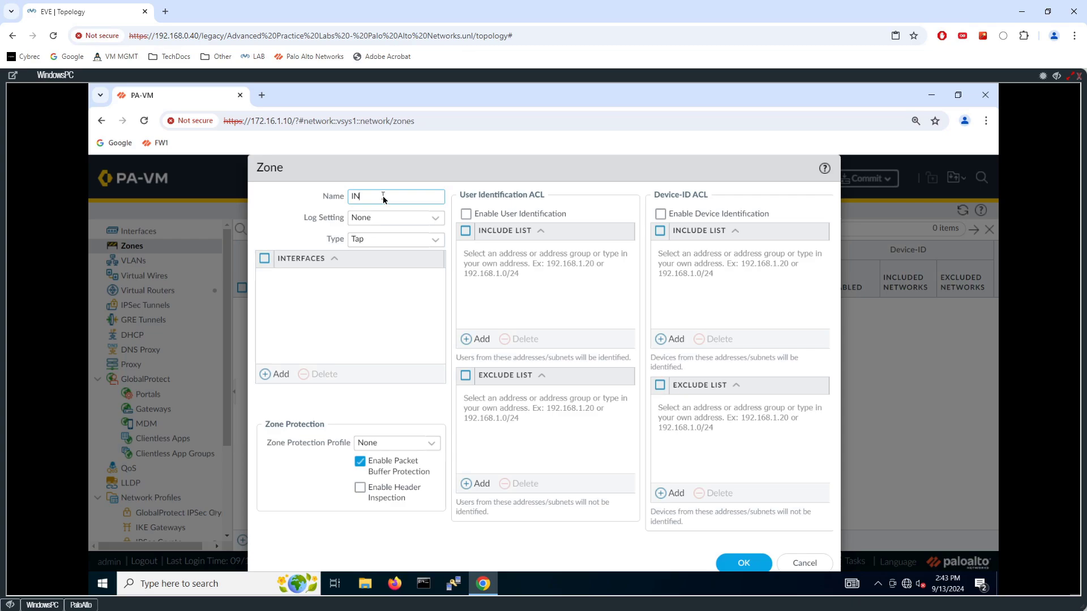
# Set the IN zone's type to Layer3 and save the zone.
pyautogui.click(434, 242)
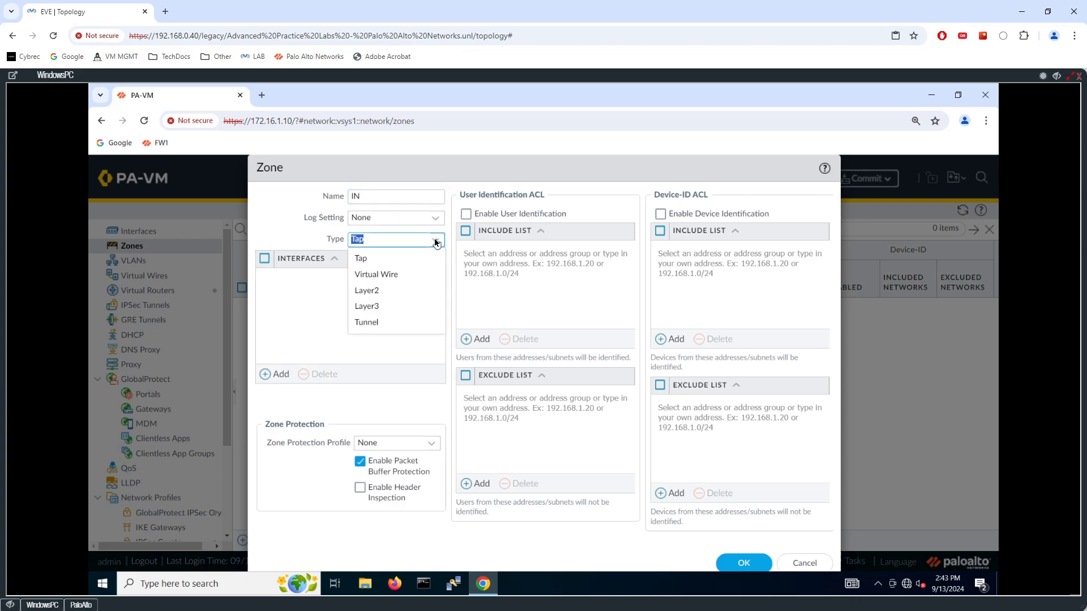
pyautogui.click(376, 308)
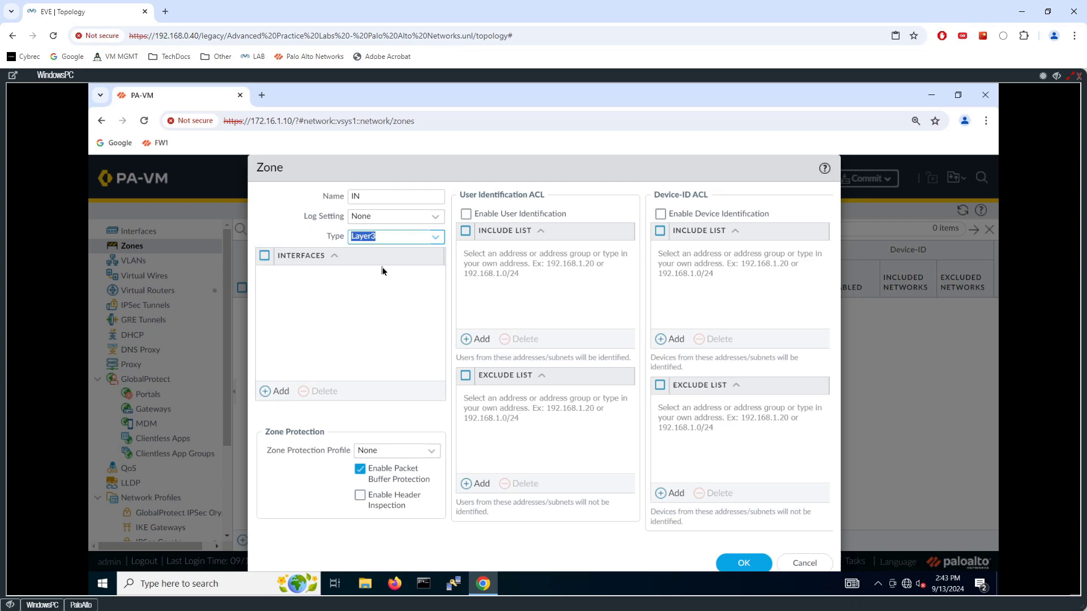
pyautogui.click(747, 560)
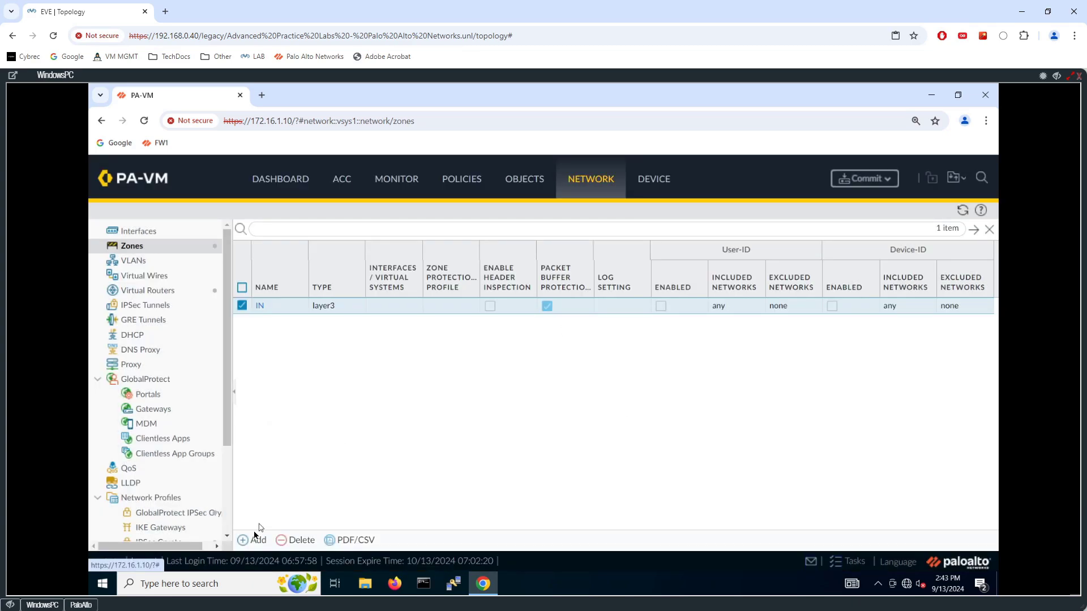
# Create a second zone named OUT with type Layer3 and save it.
pyautogui.click(260, 541)
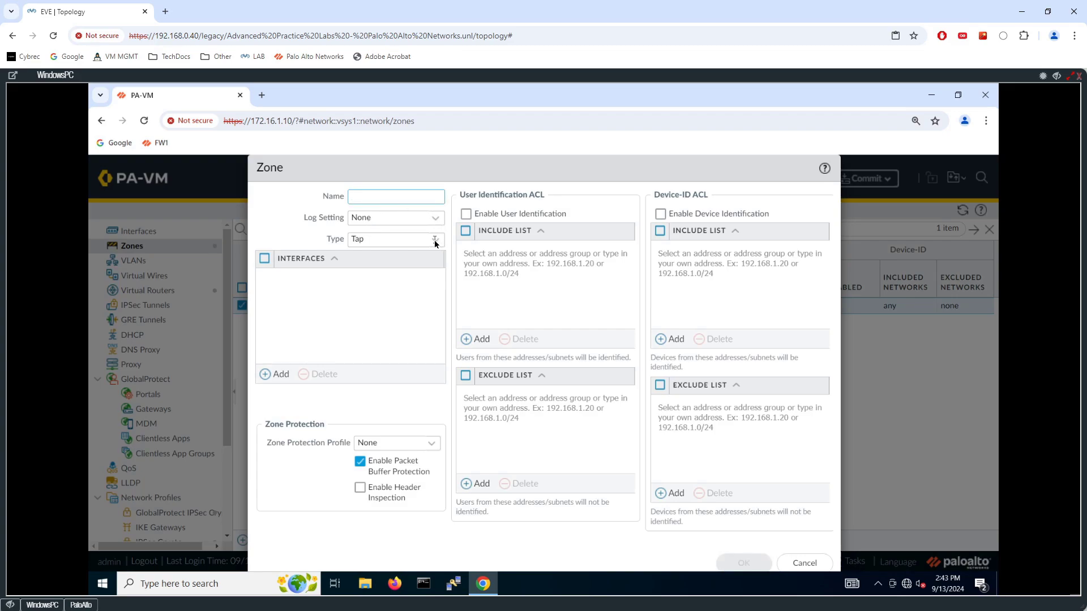
pyautogui.write('OUT')
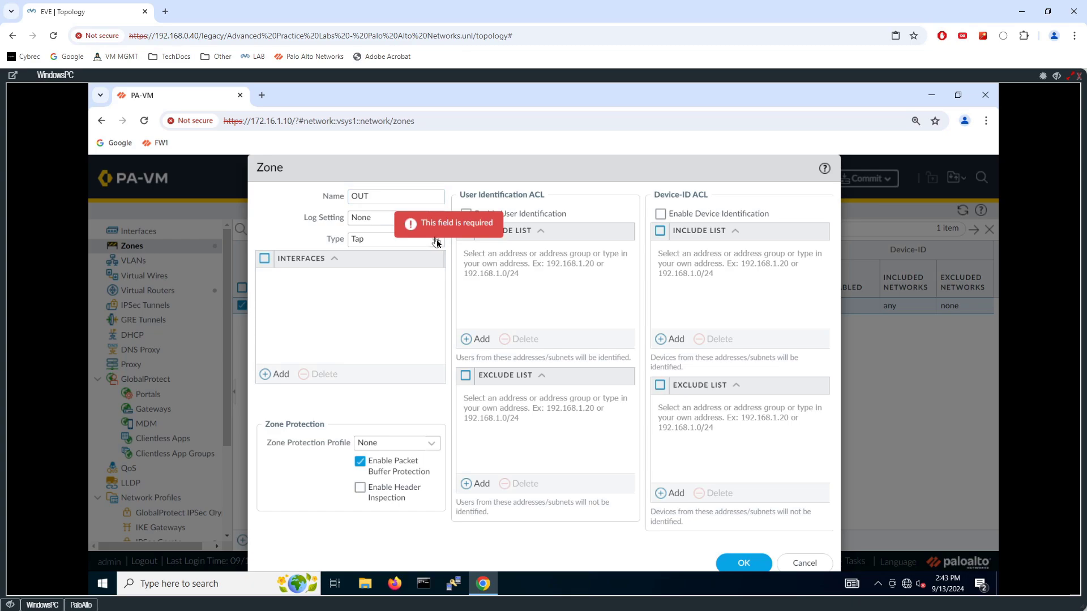
pyautogui.click(436, 241)
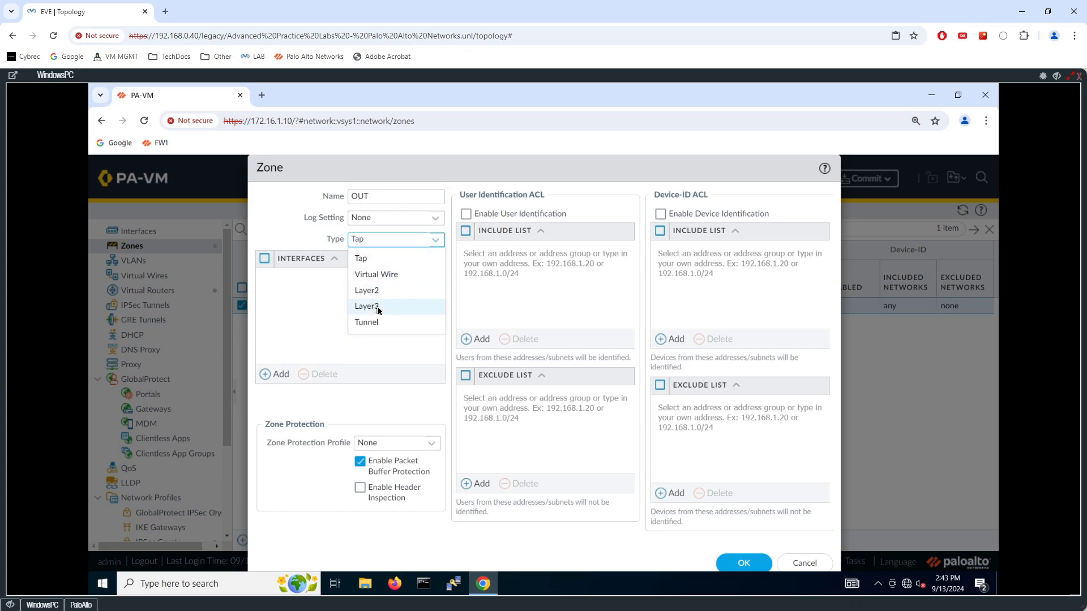
pyautogui.click(379, 306)
pyautogui.click(744, 563)
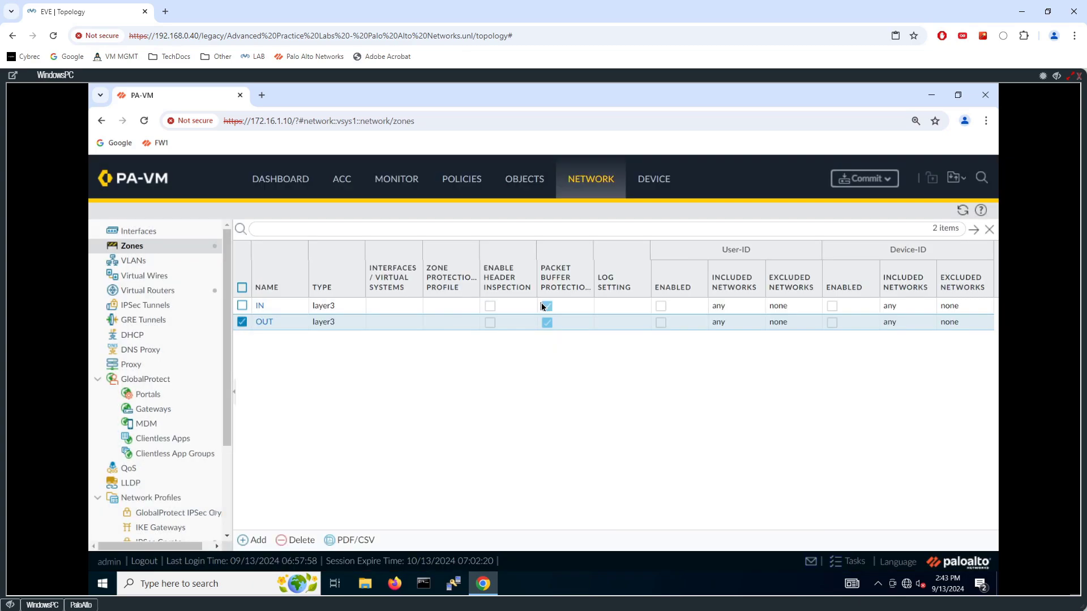
# Open the firewall's Interfaces list, then switch to the lab topology diagram to review the firewall links.
pyautogui.click(152, 230)
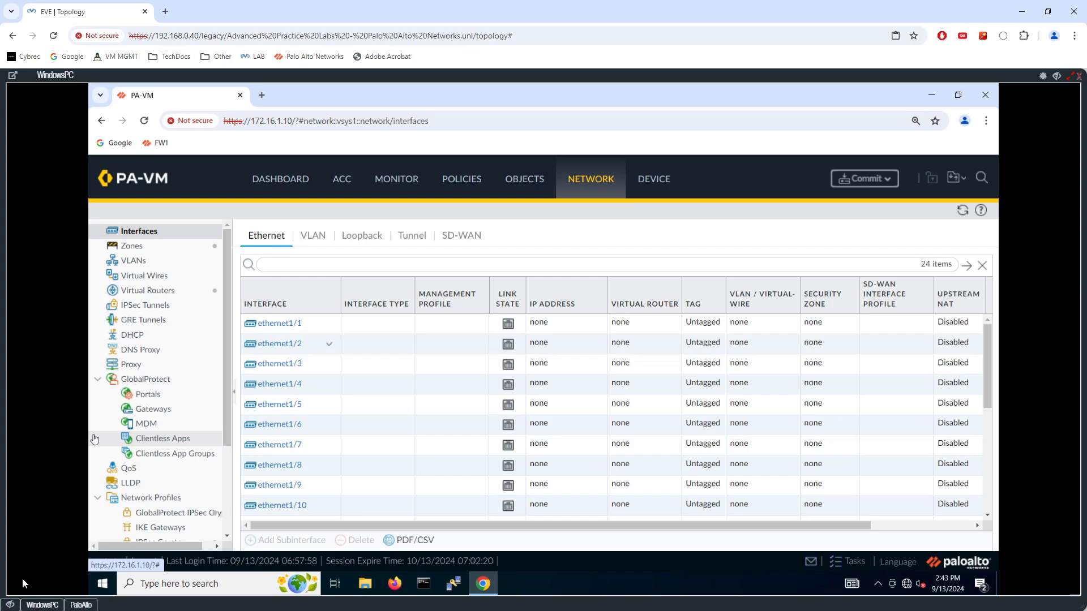
pyautogui.click(10, 605)
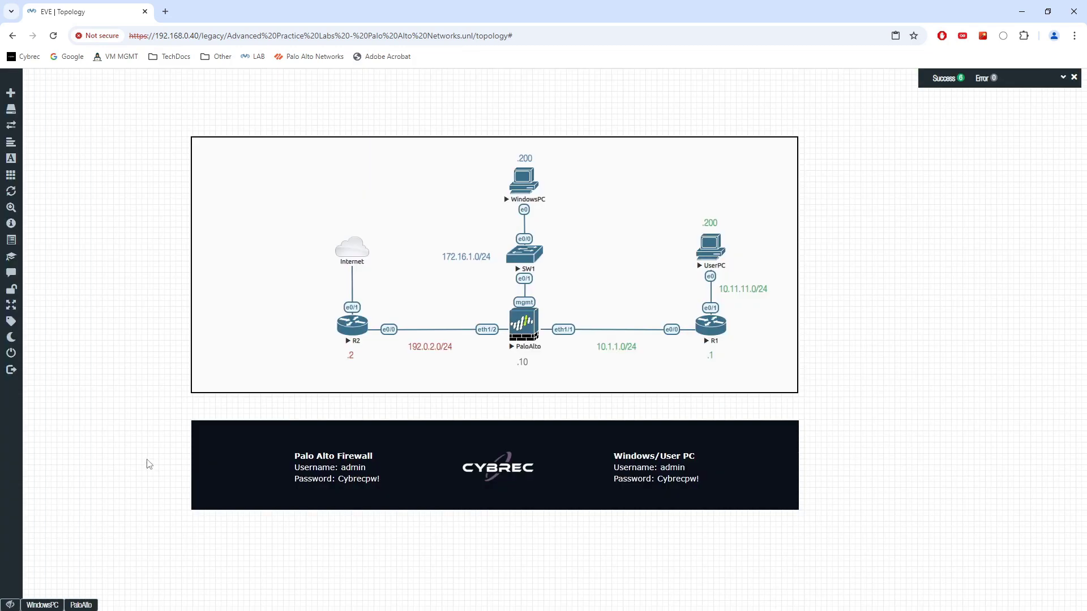
pyautogui.hotkey('ctrl', 'shift', '3')
pyautogui.moveTo(553, 299)
pyautogui.mouseDown()
pyautogui.moveTo(553, 314)
pyautogui.moveTo(572, 293)
pyautogui.mouseUp()
pyautogui.moveTo(467, 295); pyautogui.dragTo(479, 310)
pyautogui.moveTo(488, 296); pyautogui.dragTo(494, 310)
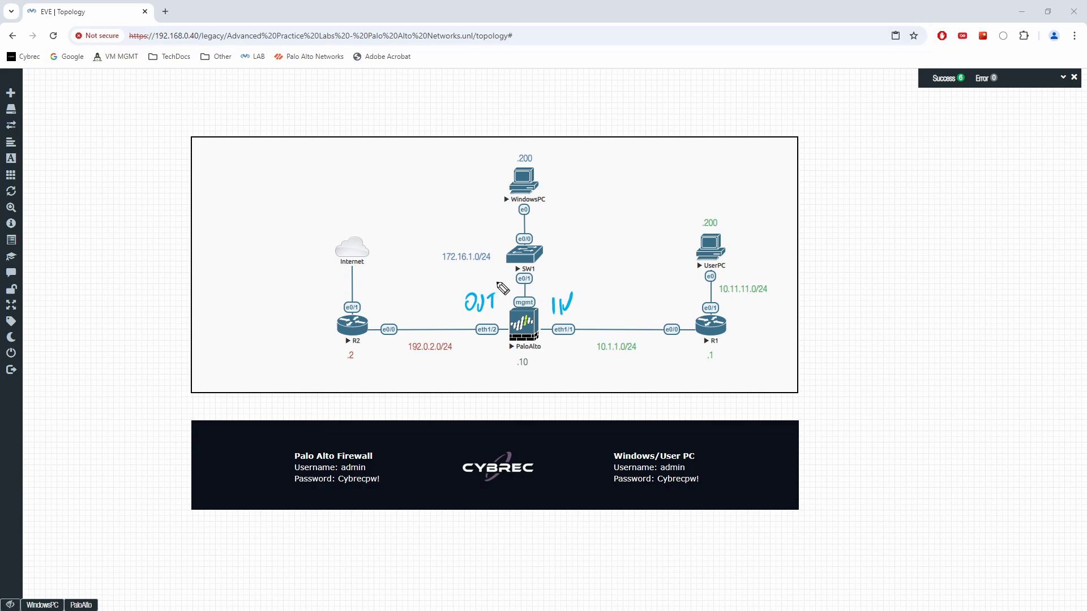
pyautogui.moveTo(550, 343)
pyautogui.mouseDown()
pyautogui.moveTo(580, 343)
pyautogui.moveTo(601, 375)
pyautogui.moveTo(614, 365)
pyautogui.moveTo(672, 374)
pyautogui.moveTo(683, 361)
pyautogui.moveTo(692, 377)
pyautogui.mouseUp()
pyautogui.click(619, 374)
pyautogui.click(640, 373)
pyautogui.click(660, 373)
pyautogui.moveTo(697, 363)
pyautogui.mouseDown()
pyautogui.moveTo(704, 375)
pyautogui.moveTo(720, 371)
pyautogui.mouseUp()
pyautogui.moveTo(717, 362); pyautogui.dragTo(716, 381)
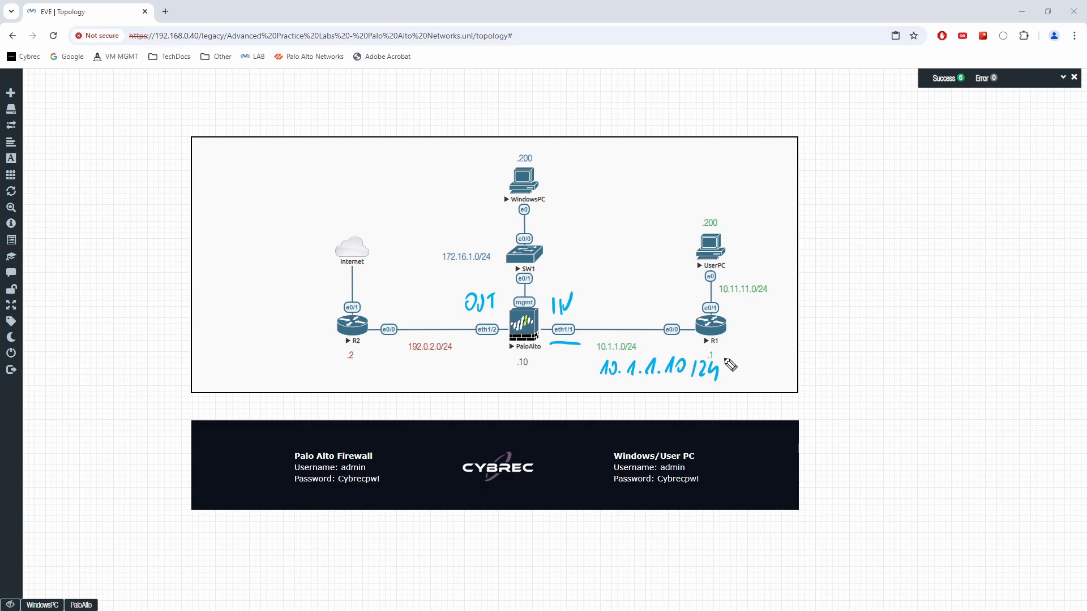
pyautogui.moveTo(402, 360); pyautogui.dragTo(403, 372)
pyautogui.moveTo(407, 360)
pyautogui.mouseDown()
pyautogui.moveTo(409, 372)
pyautogui.moveTo(437, 362)
pyautogui.moveTo(468, 372)
pyautogui.mouseUp()
pyautogui.click(428, 369)
pyautogui.click(441, 371)
pyautogui.click(457, 371)
pyautogui.moveTo(475, 360); pyautogui.dragTo(479, 372)
pyautogui.moveTo(490, 357)
pyautogui.mouseDown()
pyautogui.moveTo(487, 375)
pyautogui.moveTo(502, 369)
pyautogui.mouseUp()
pyautogui.moveTo(509, 358); pyautogui.dragTo(511, 376)
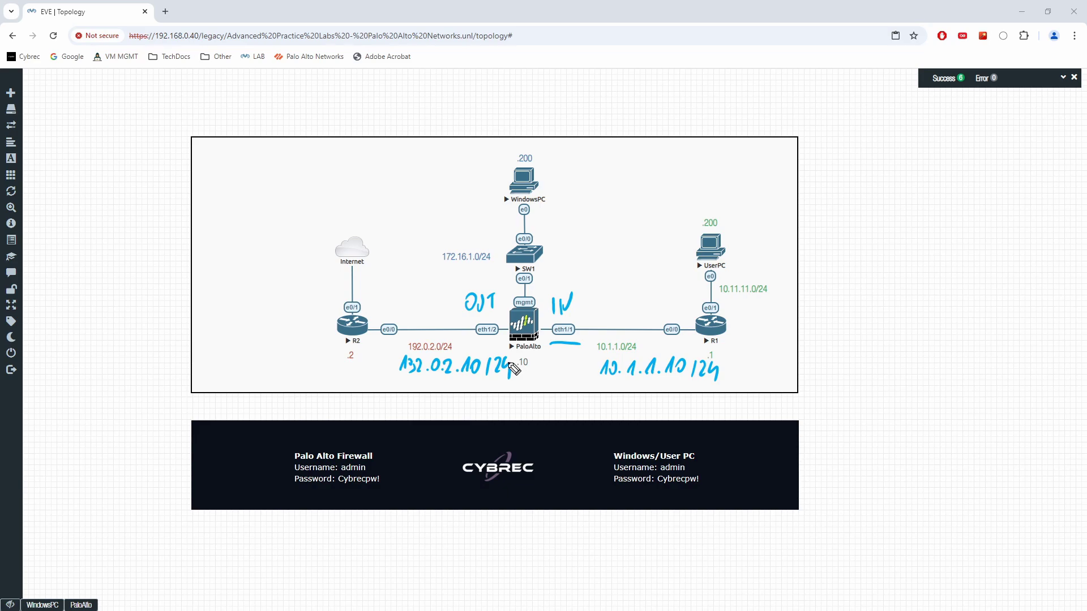
pyautogui.press('Escape')
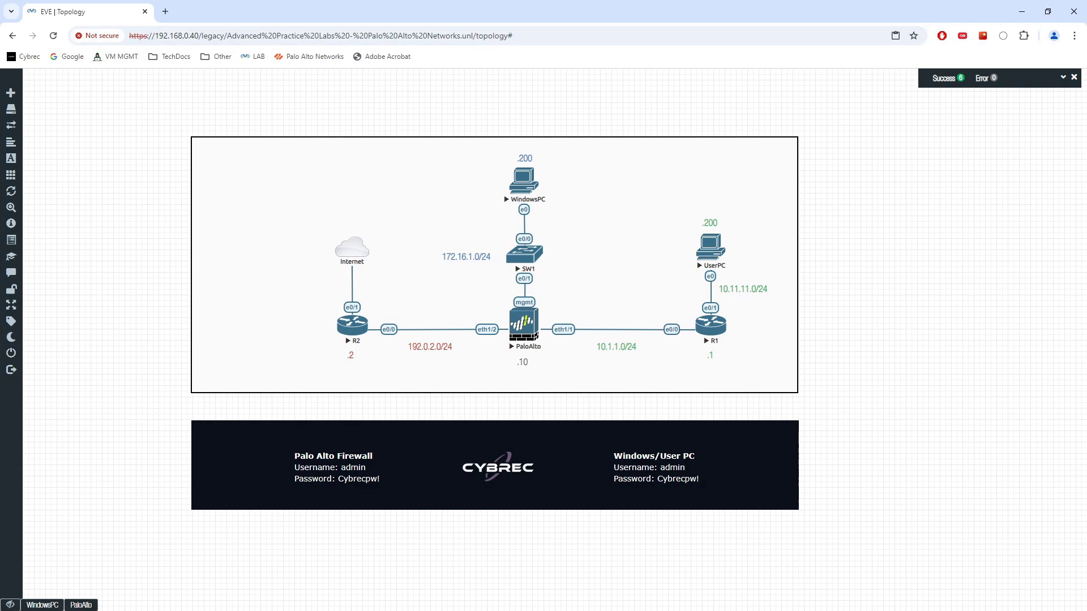
# Configure ethernet1/1 as a Layer3 interface on the default virtual router in the IN security zone.
pyautogui.click(43, 605)
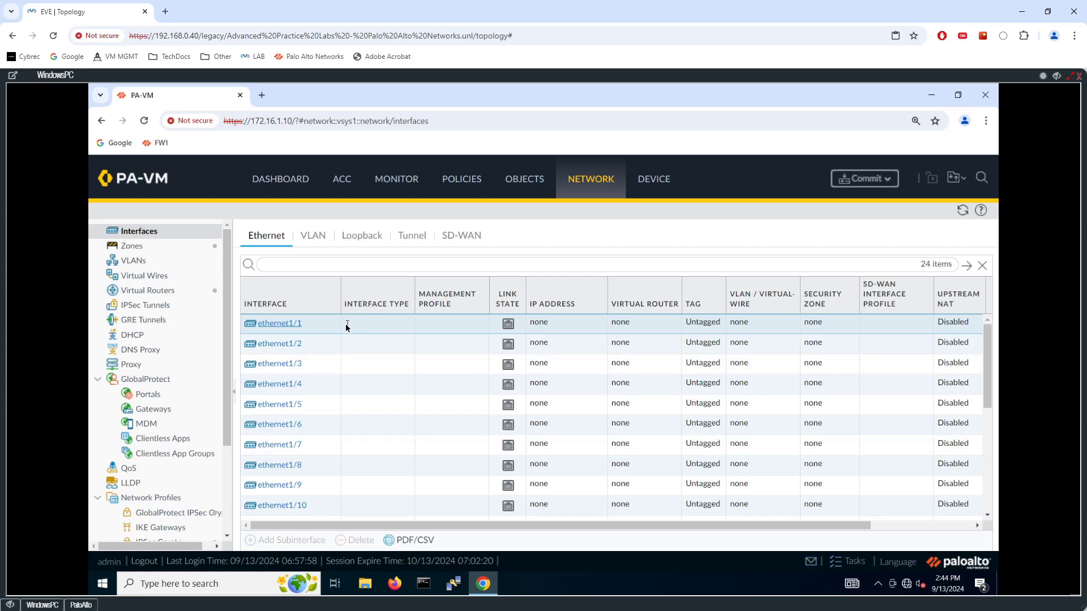
pyautogui.click(286, 324)
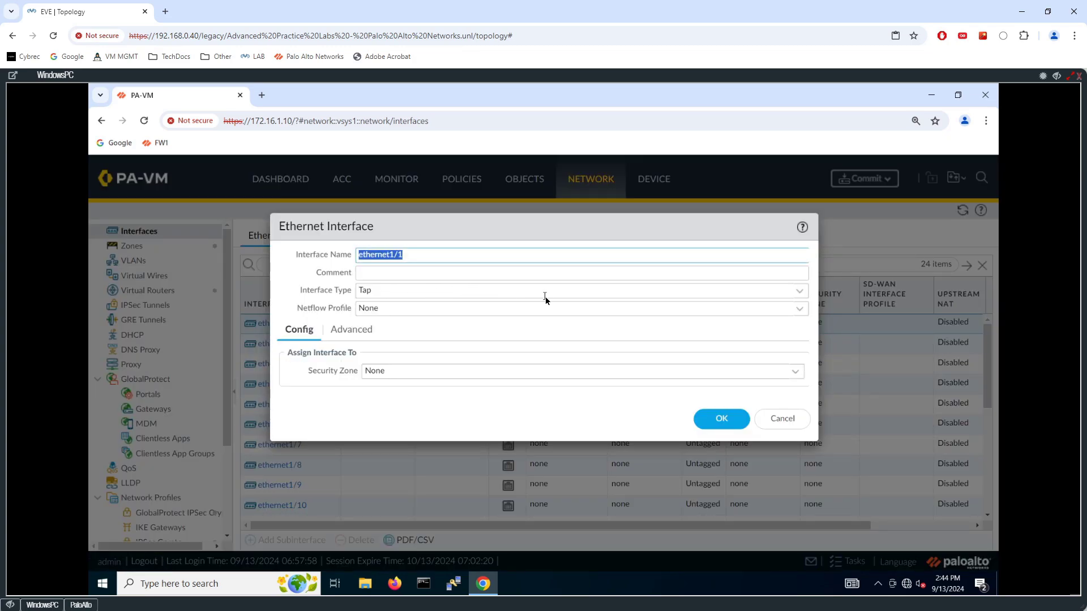
pyautogui.click(799, 293)
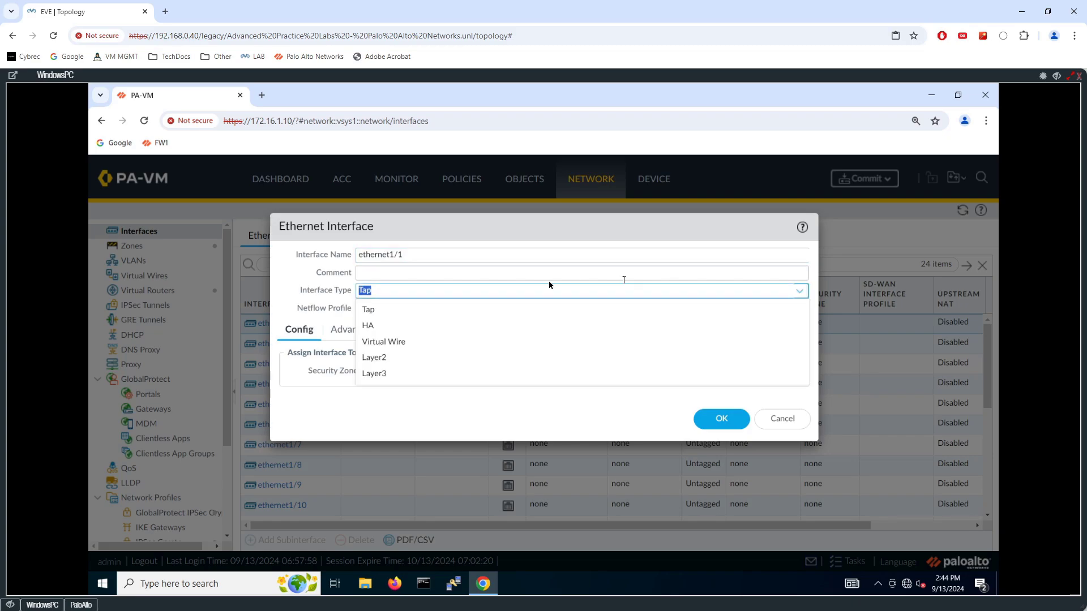
pyautogui.click(378, 373)
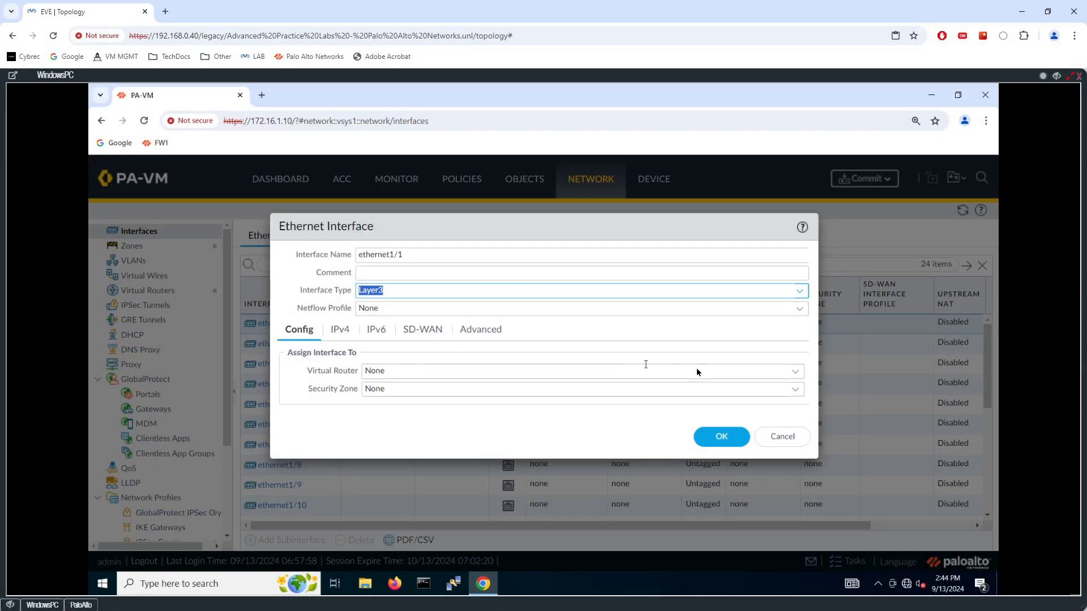
pyautogui.click(795, 374)
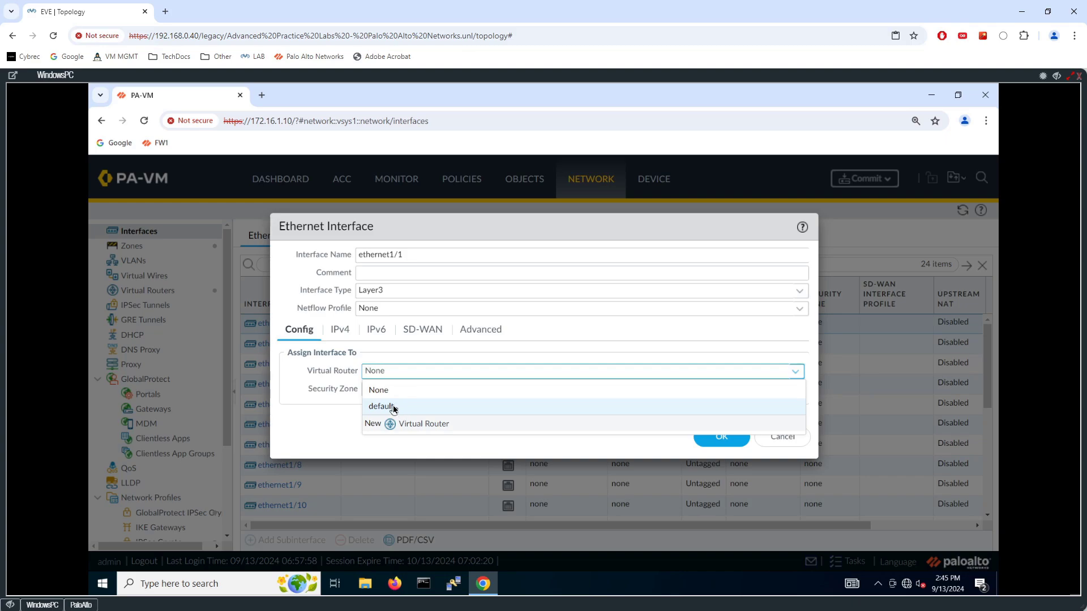
pyautogui.click(392, 406)
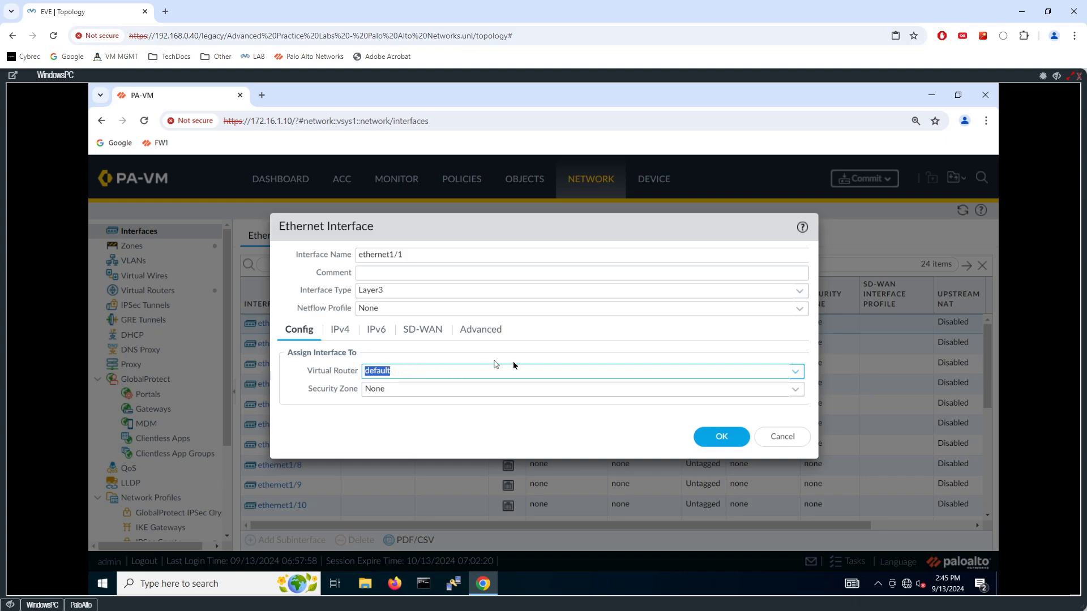
pyautogui.click(794, 390)
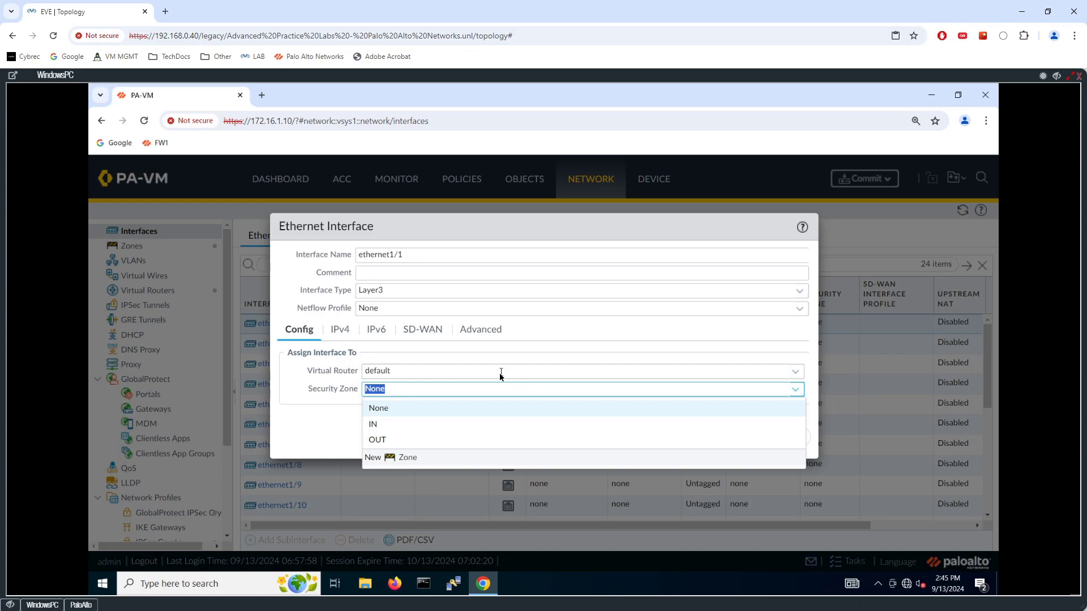
pyautogui.click(384, 427)
pyautogui.click(384, 415)
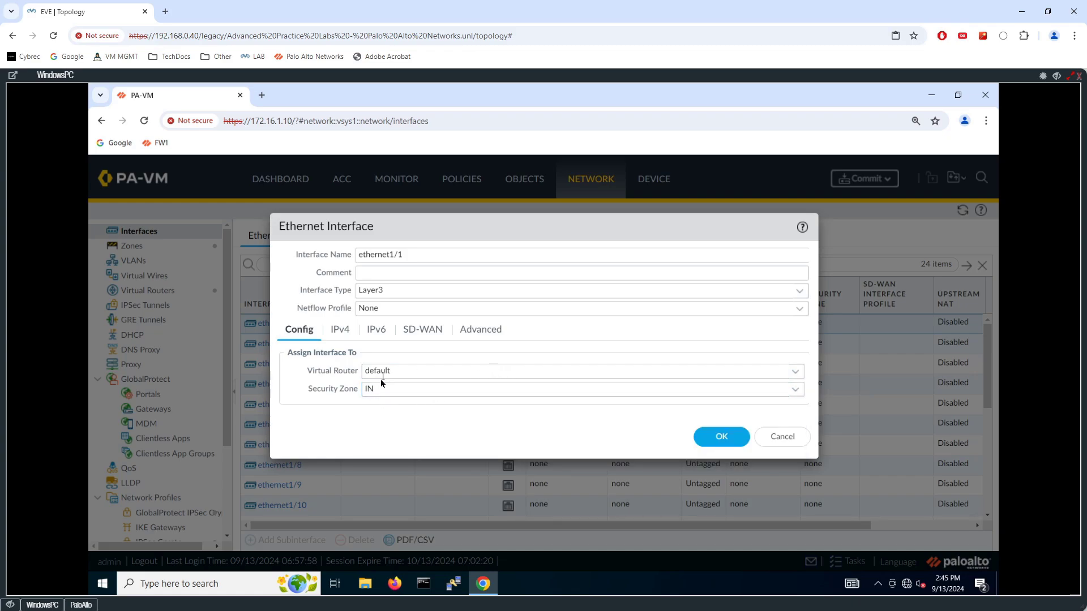
# Give ethernet1/1 the static IPv4 address 10.1.1.10/24 and save the interface.
pyautogui.click(338, 331)
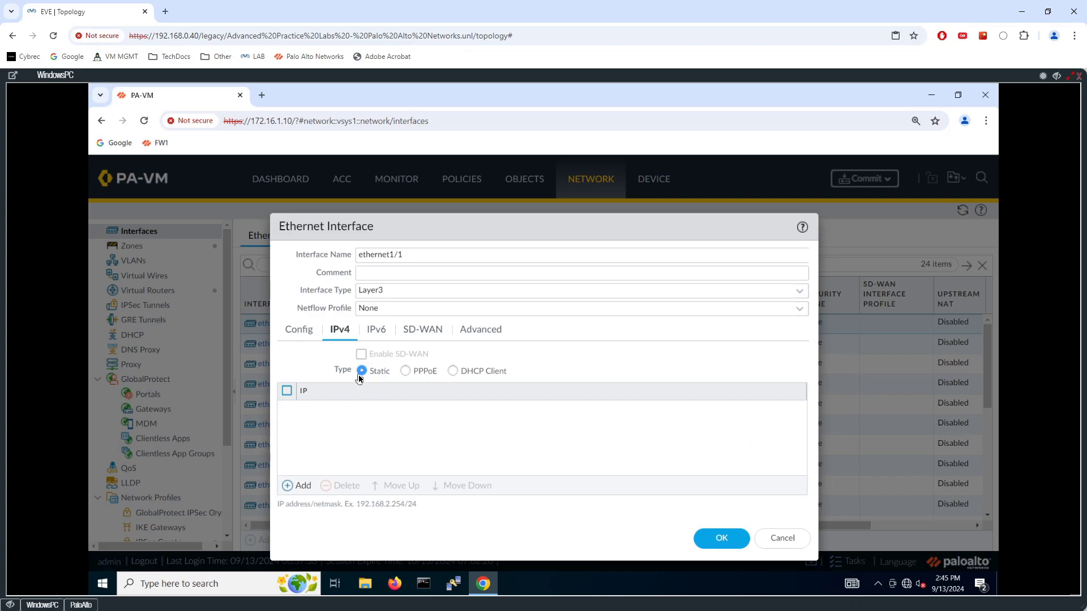
pyautogui.click(301, 486)
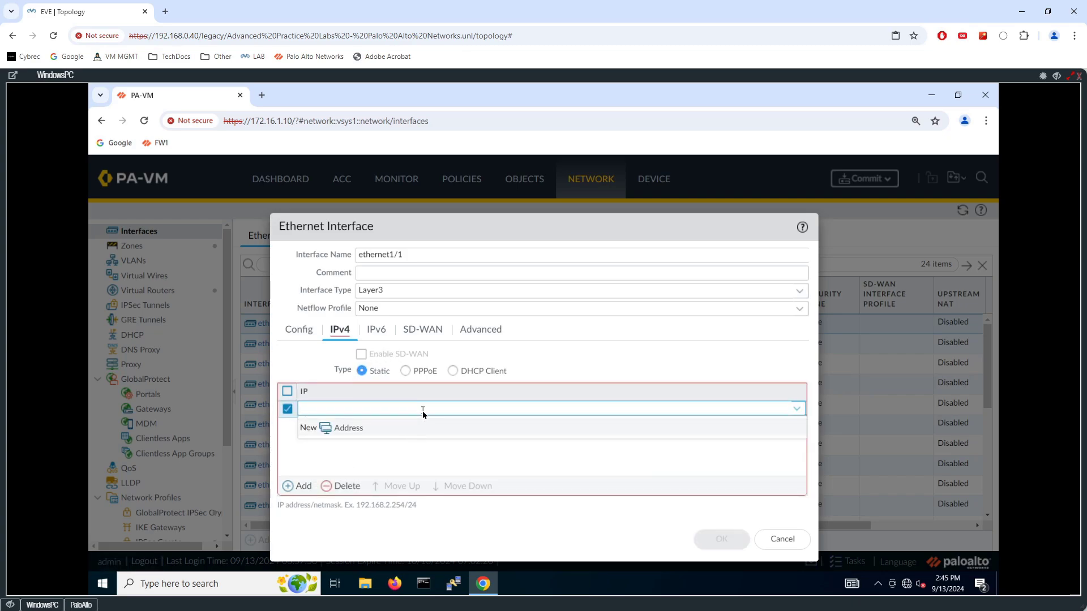
pyautogui.write('10.1.1.10/24')
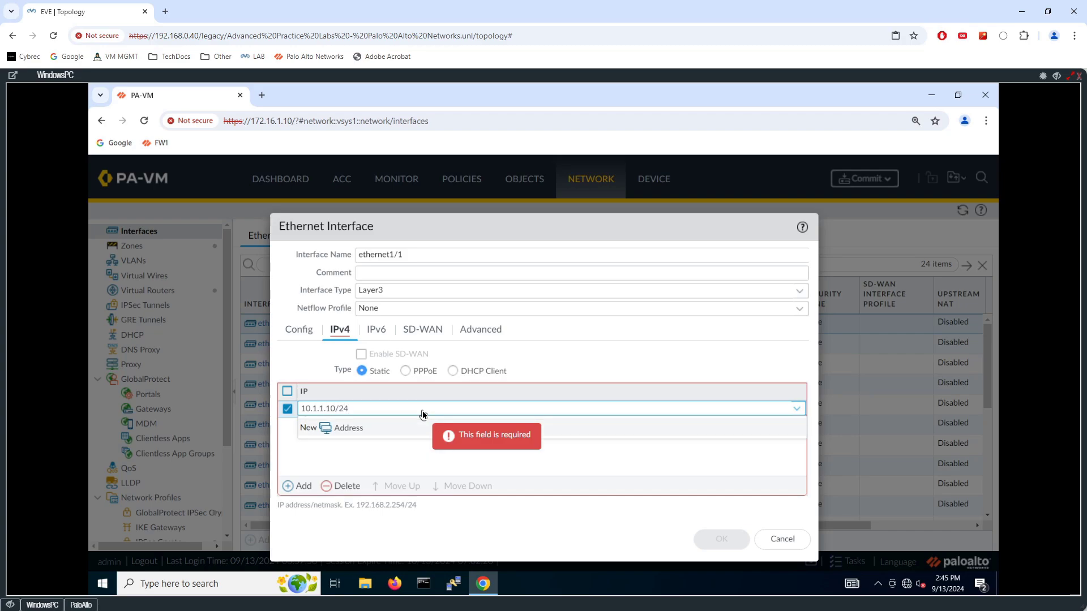
pyautogui.press('Return')
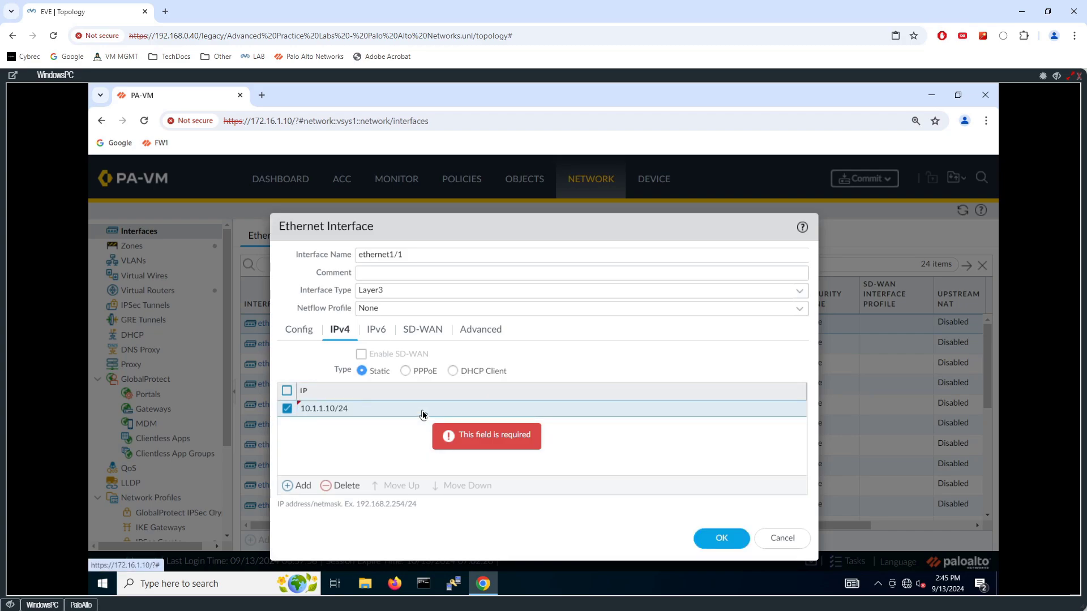
pyautogui.click(723, 539)
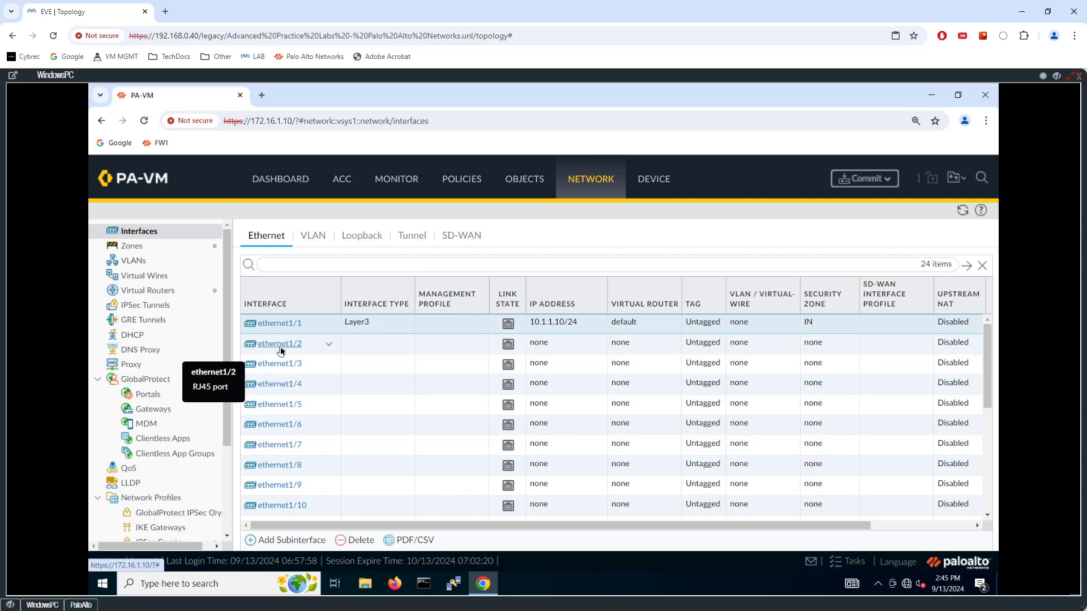
# Configure ethernet1/2 as a Layer3 interface on the default virtual router in the OUT security zone.
pyautogui.click(357, 340)
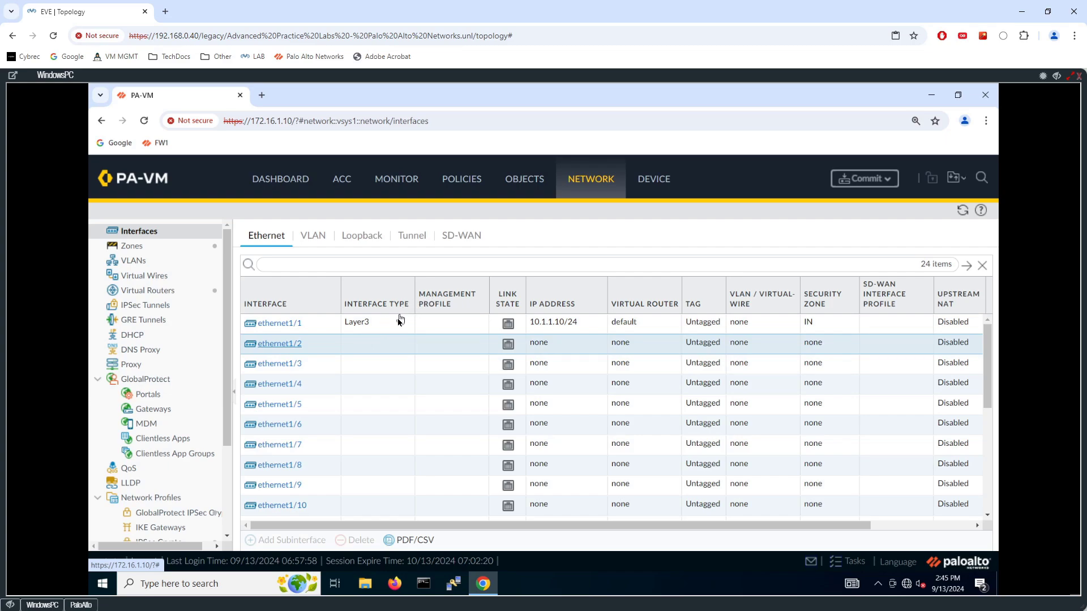
pyautogui.doubleClick(375, 340)
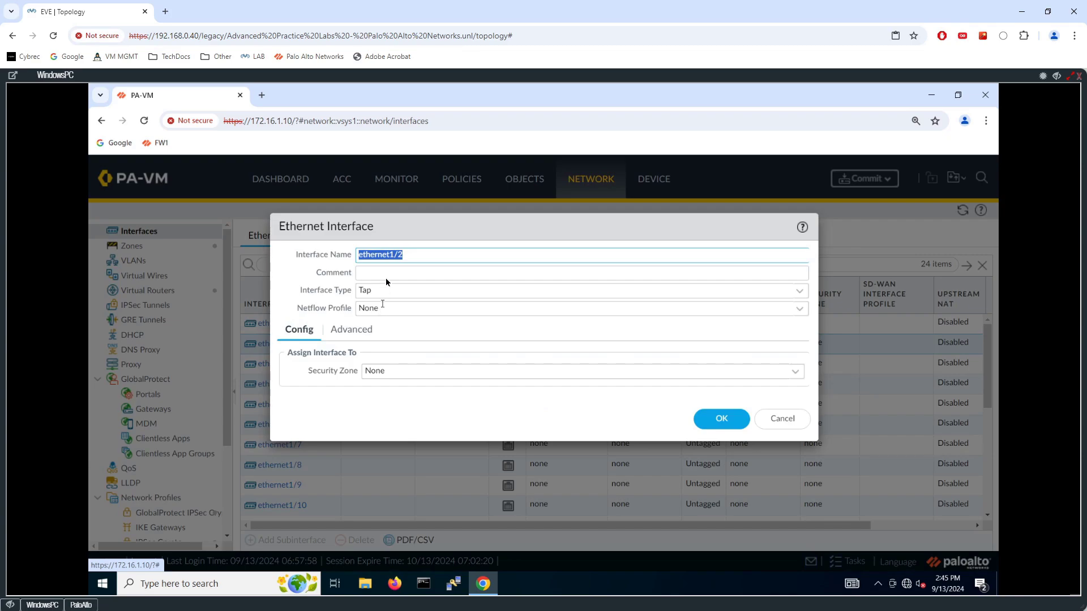
pyautogui.click(799, 291)
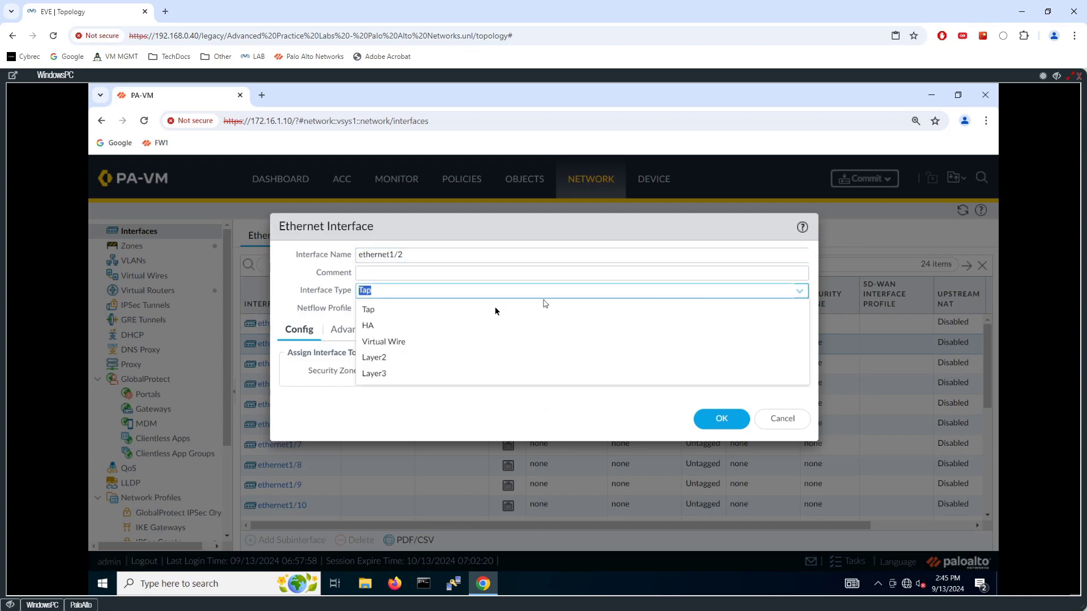
pyautogui.click(391, 373)
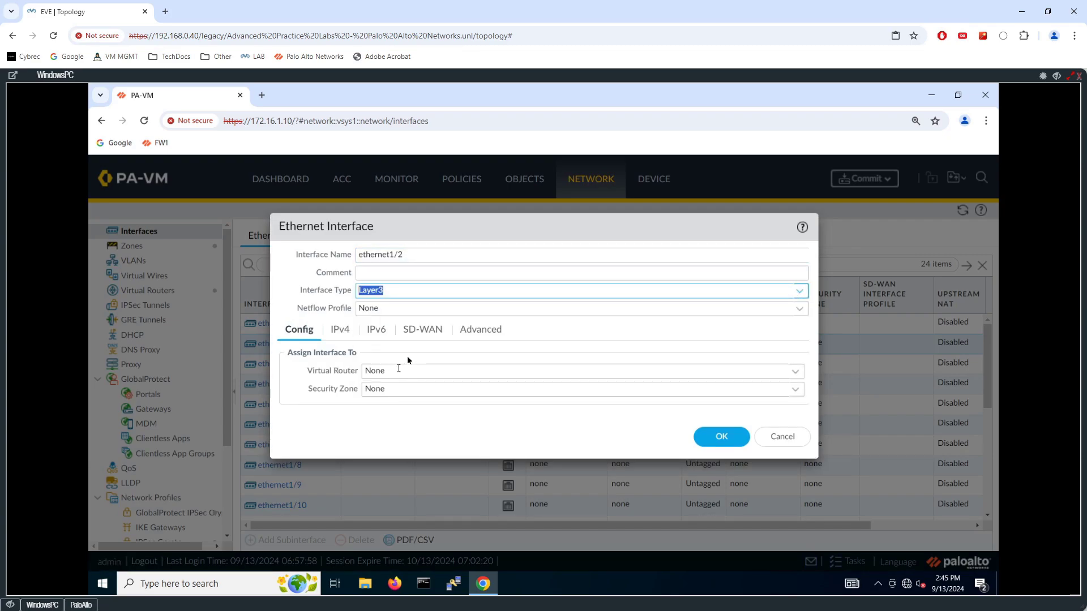
pyautogui.click(794, 374)
pyautogui.click(381, 406)
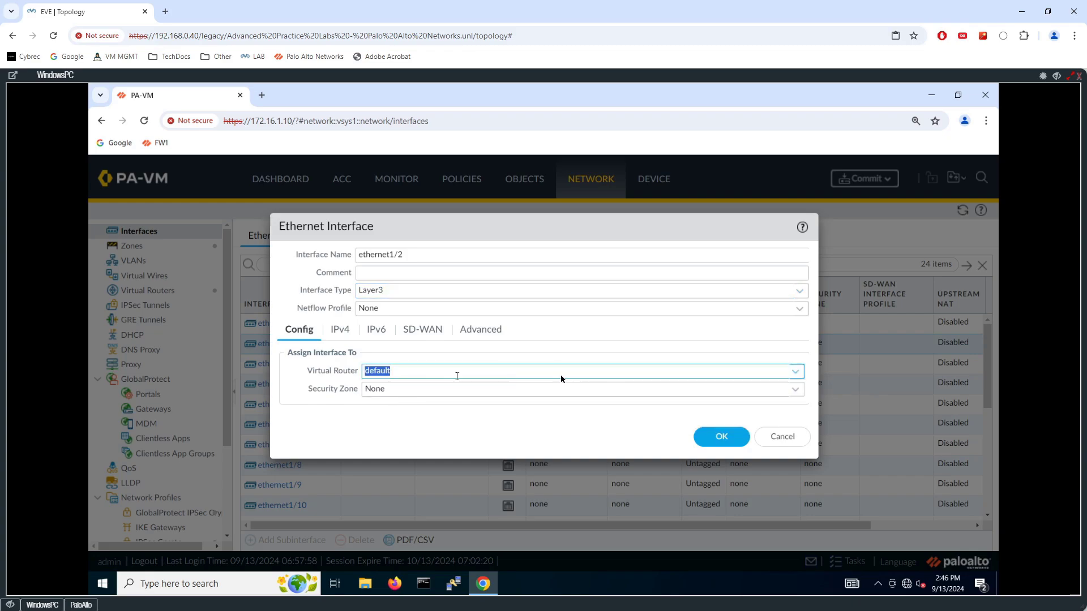
pyautogui.click(795, 391)
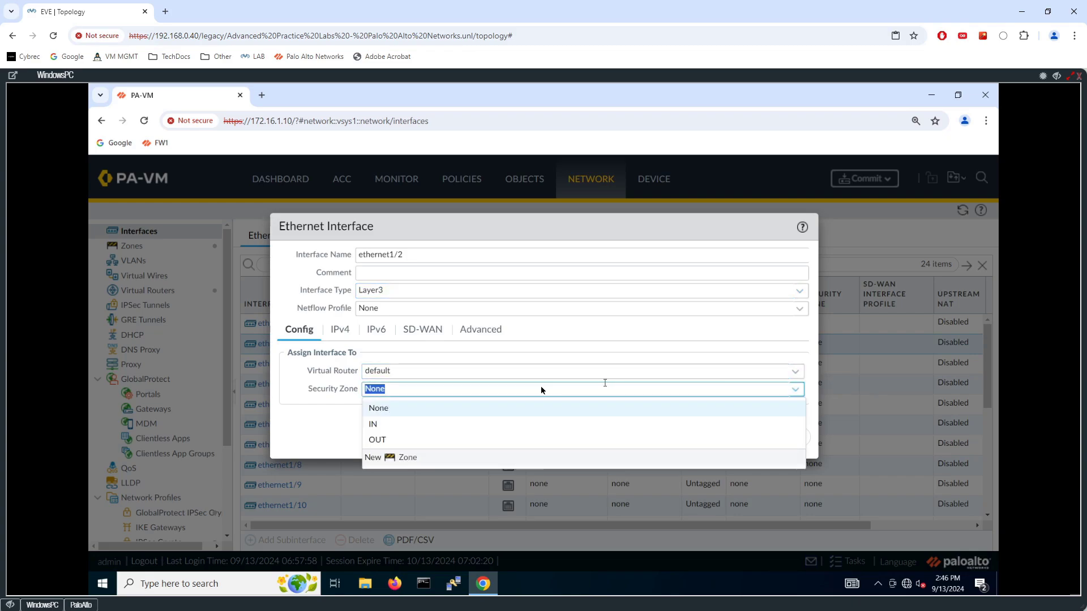
pyautogui.click(379, 440)
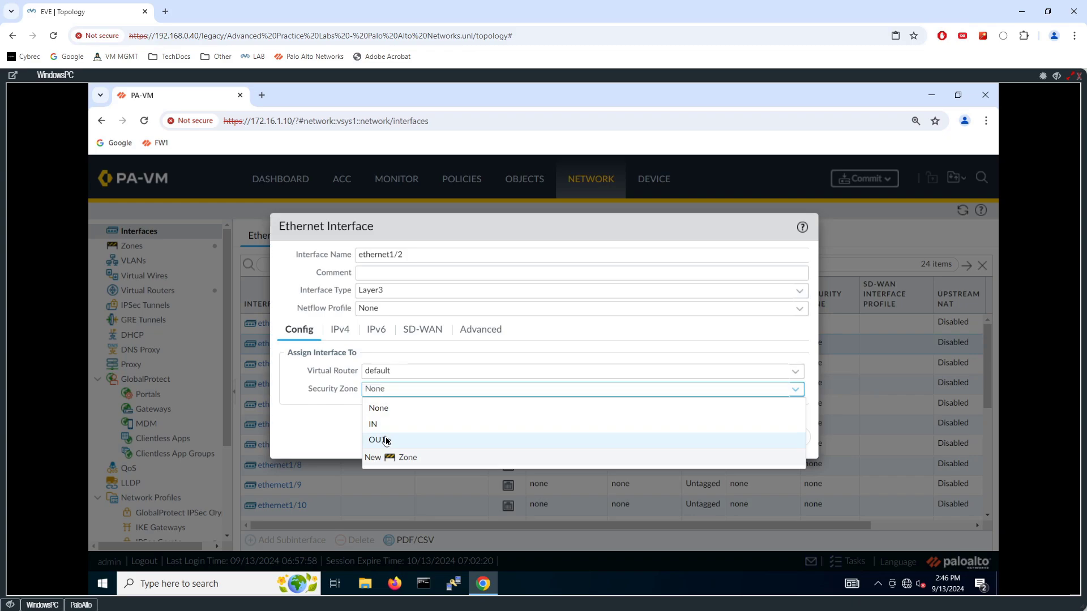
# Give ethernet1/2 the static IPv4 address 192.0.2.10/24, save the interface, and refresh the interface list.
pyautogui.click(340, 329)
pyautogui.click(307, 485)
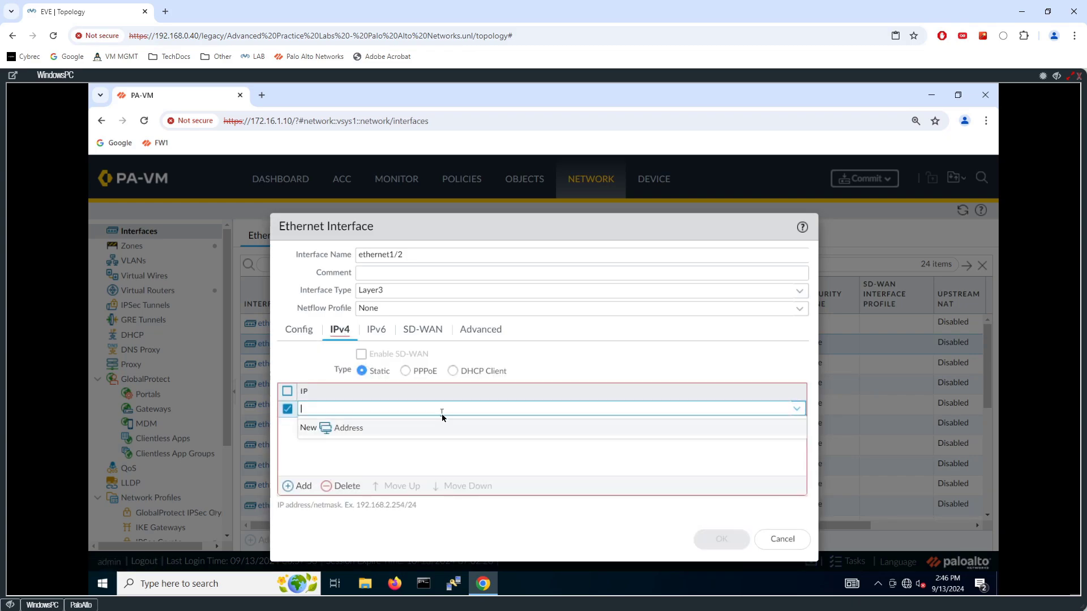
pyautogui.write('192')
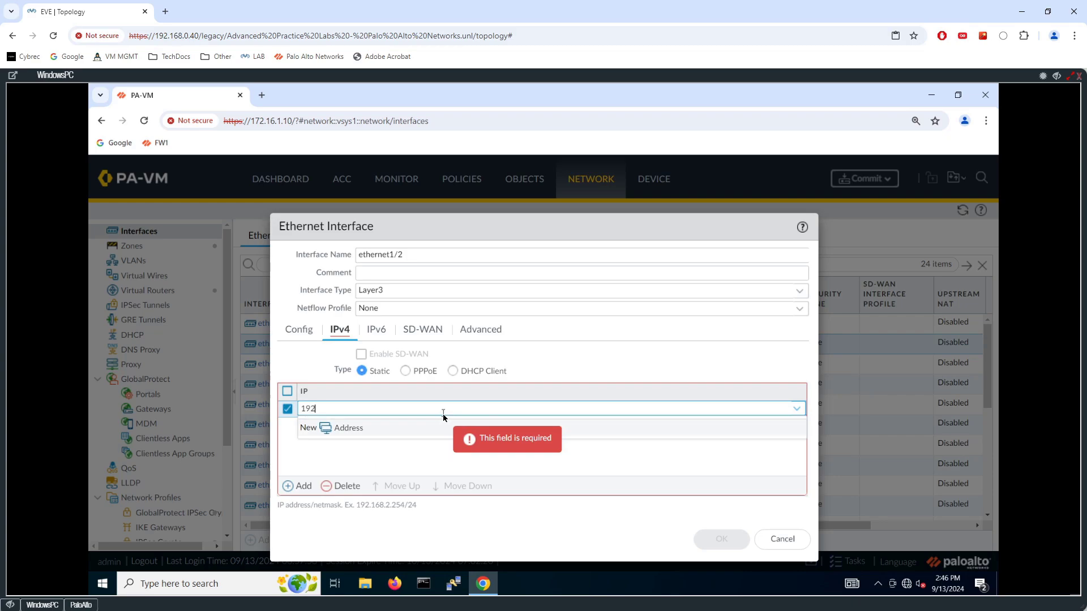
pyautogui.write('.0.2.10/24')
pyautogui.press('Return')
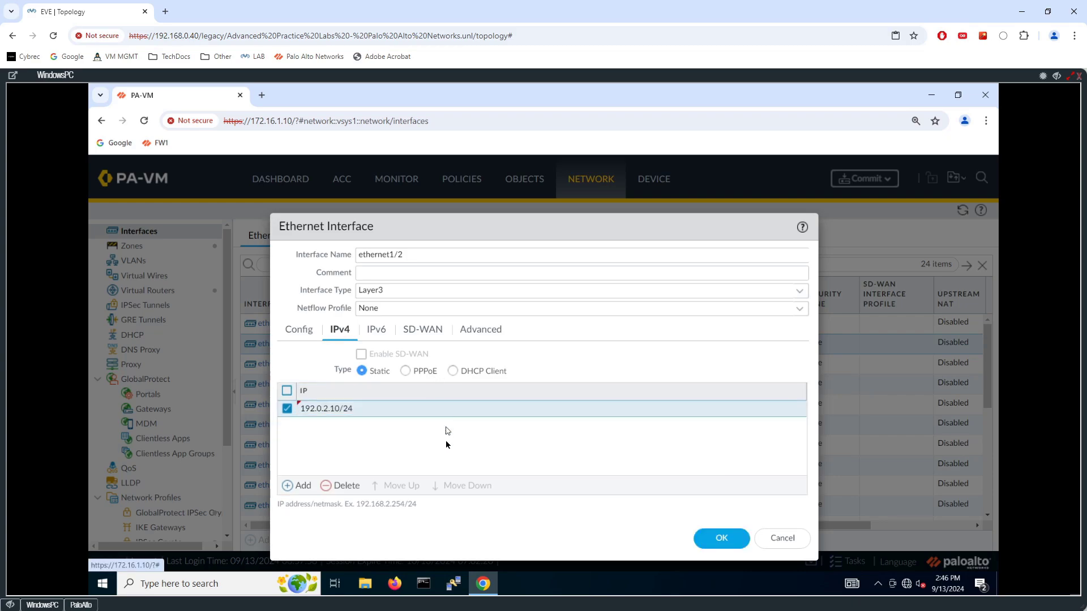
pyautogui.click(722, 537)
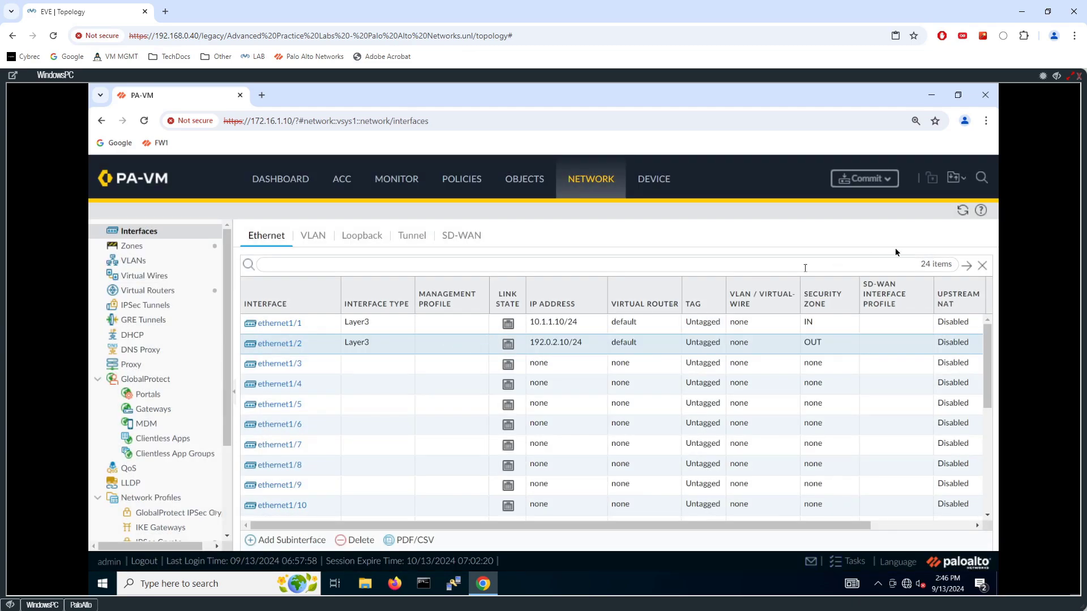
pyautogui.click(963, 211)
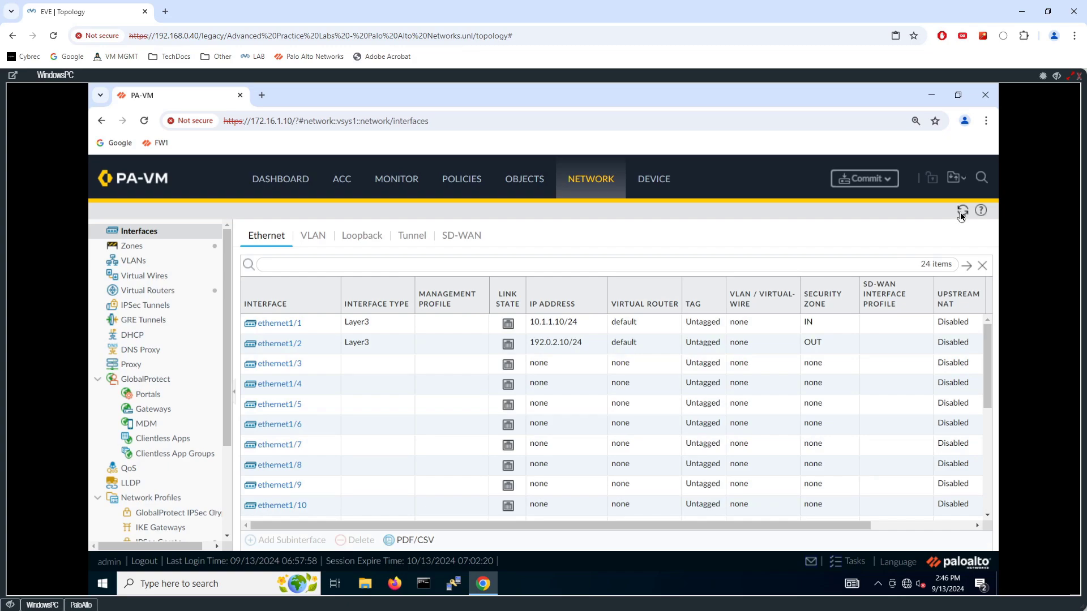
pyautogui.click(961, 212)
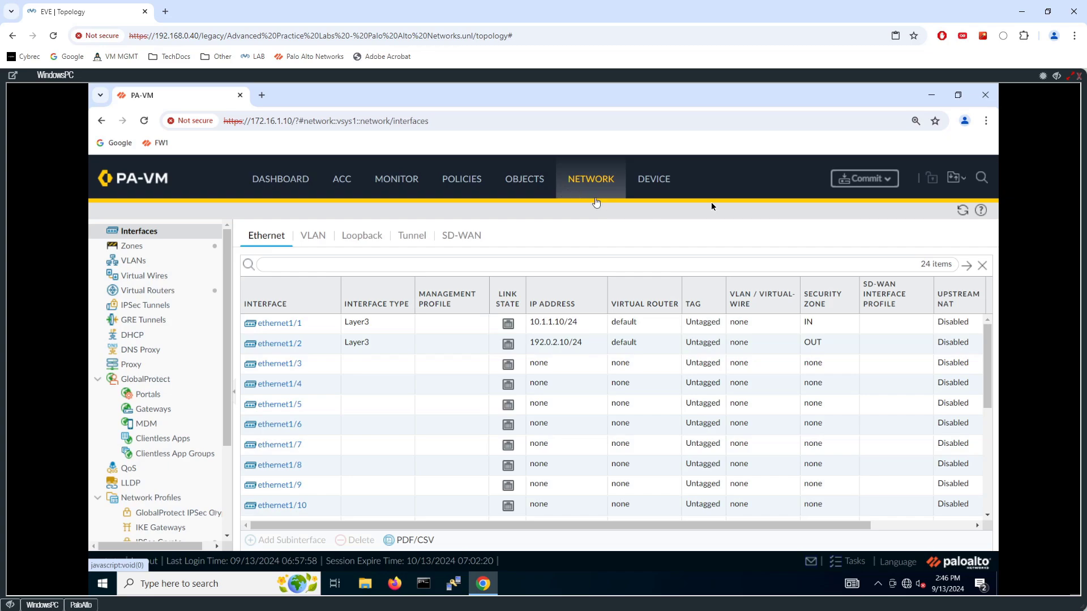
# Customize the device service routes so the DNS service uses ethernet1/2 as its source interface.
pyautogui.click(637, 185)
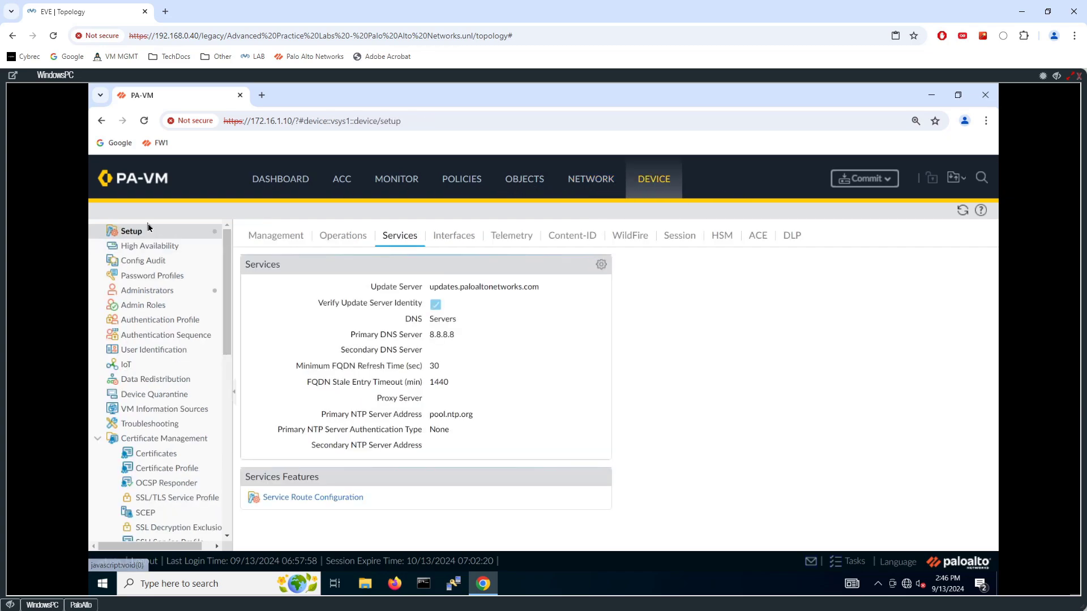
pyautogui.click(299, 500)
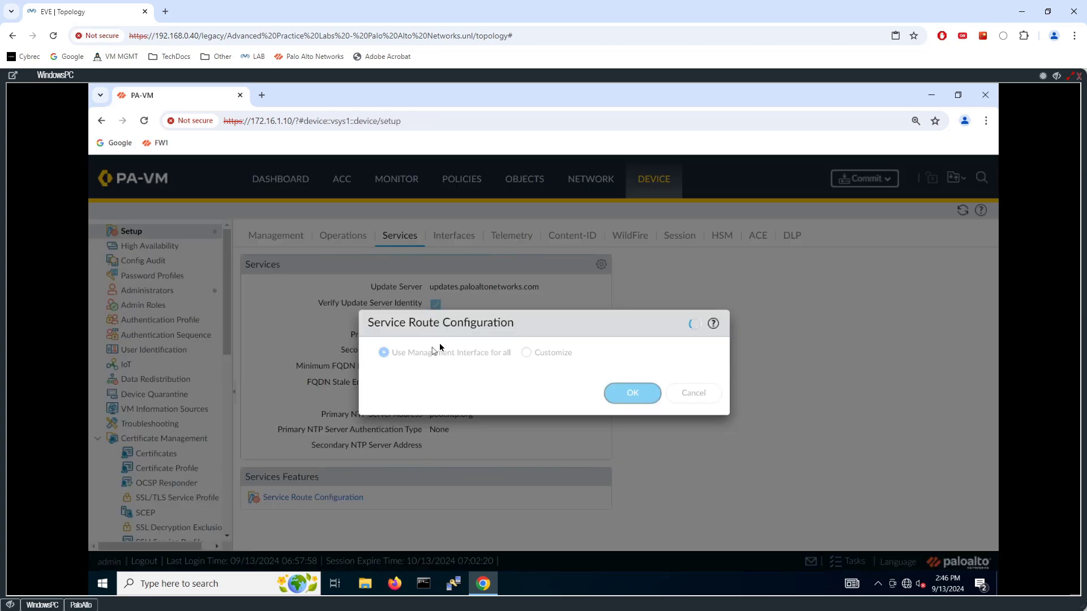
pyautogui.click(526, 352)
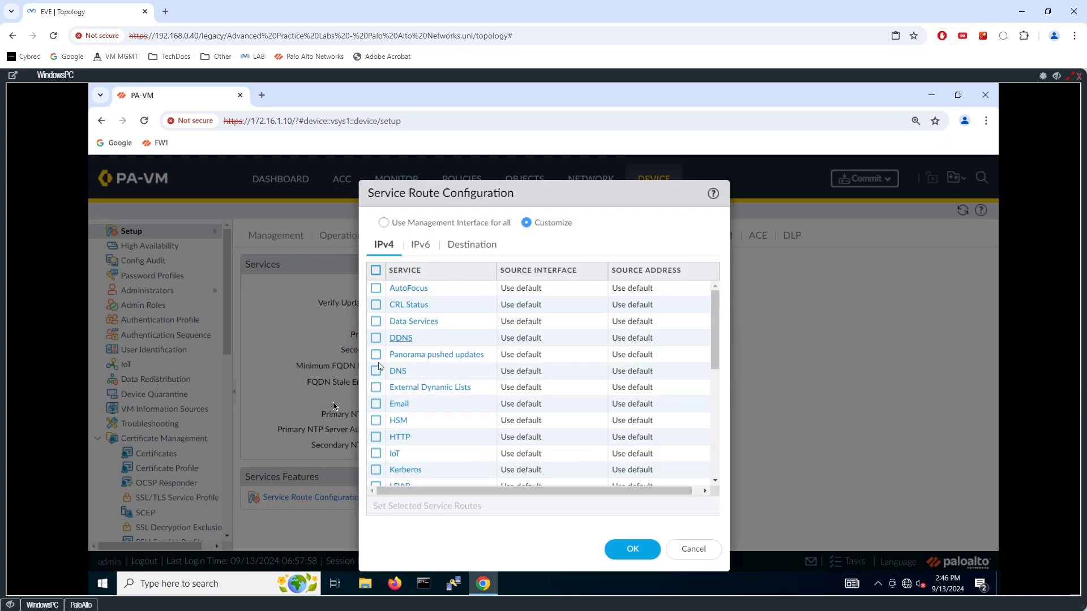
pyautogui.click(20, 606)
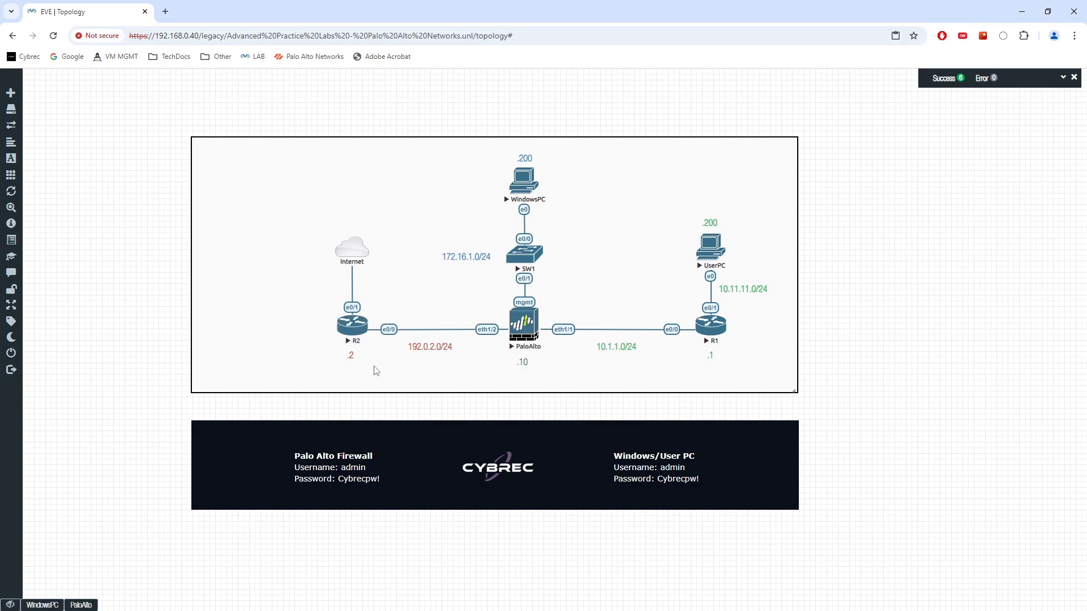
pyautogui.click(36, 604)
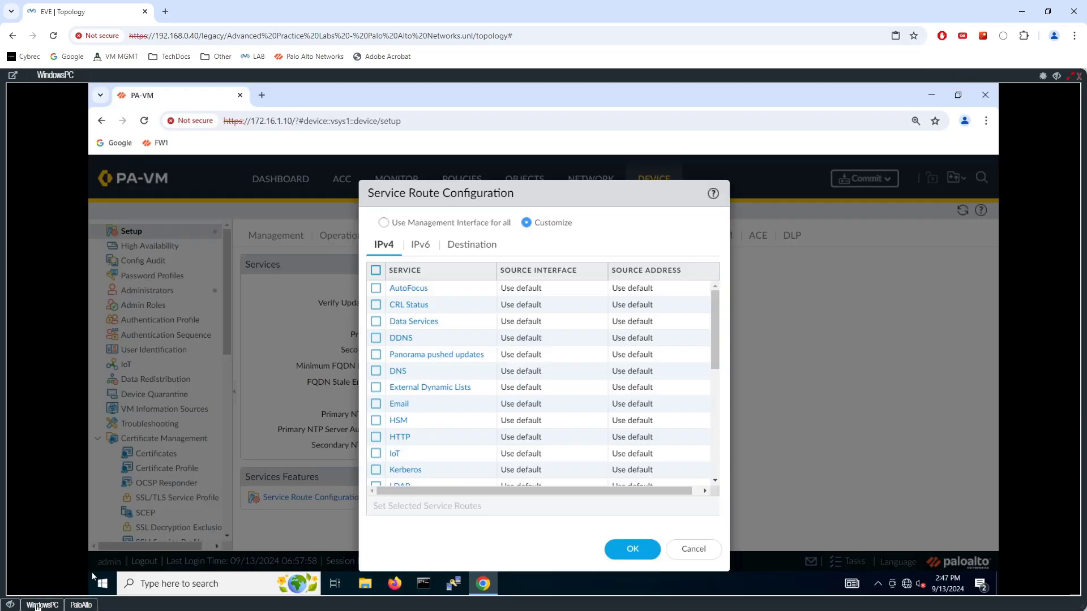
pyautogui.click(398, 372)
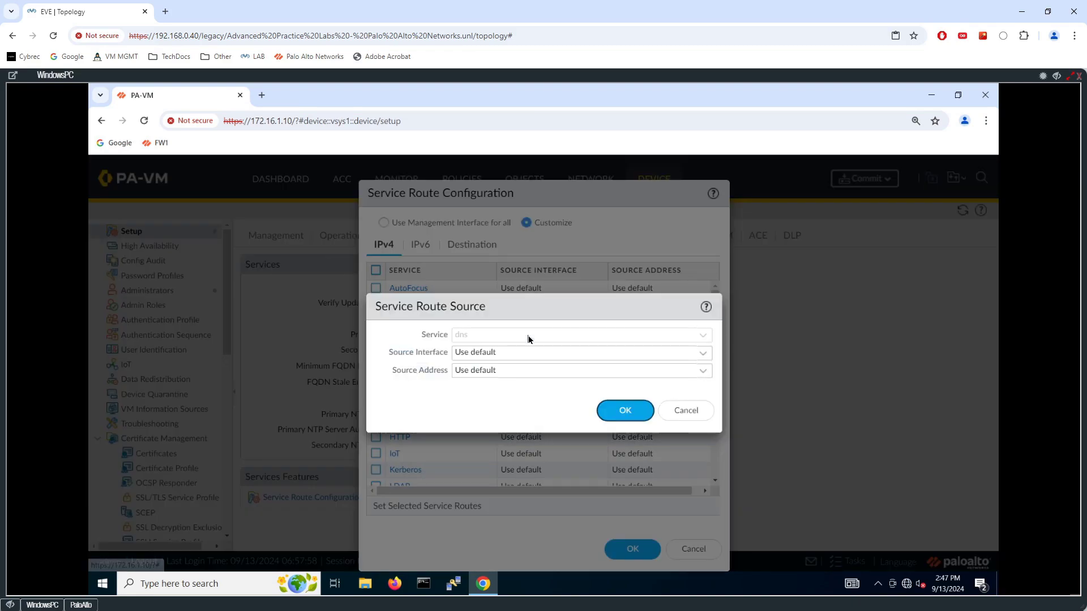
pyautogui.click(703, 355)
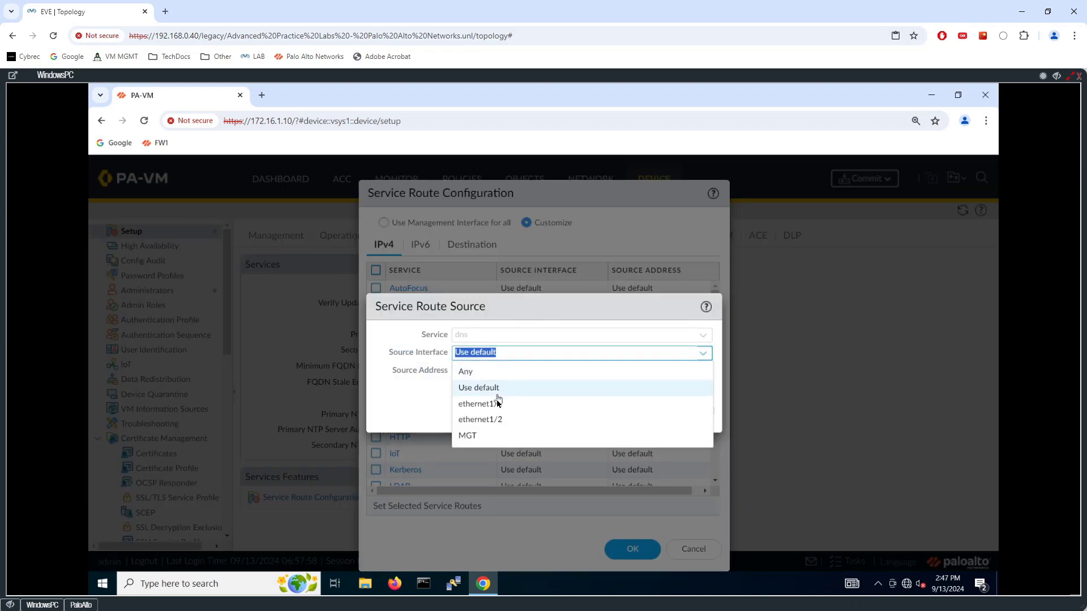
pyautogui.click(500, 420)
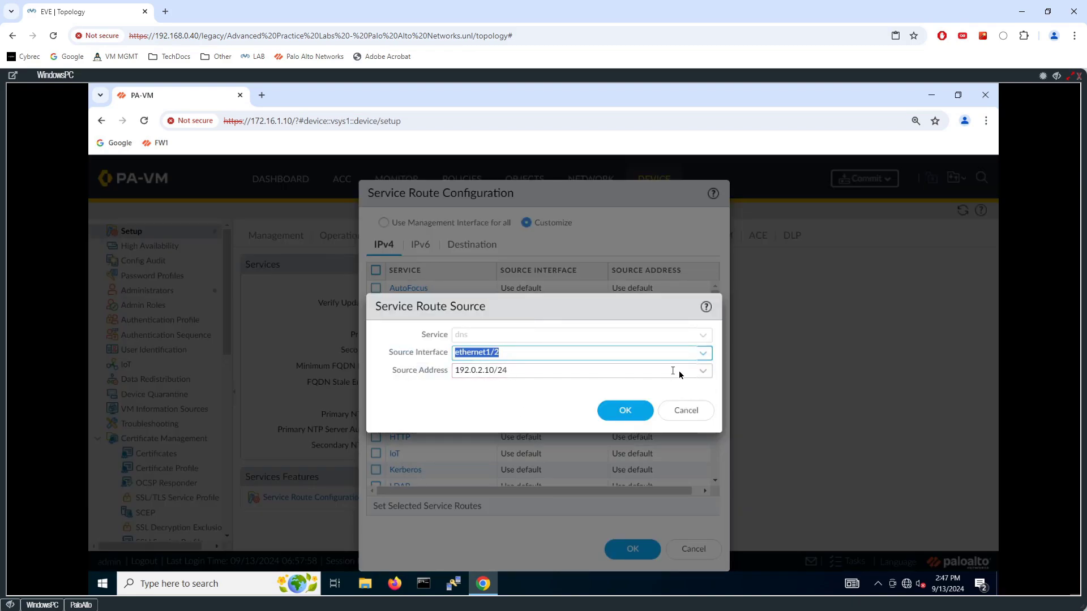
pyautogui.click(626, 410)
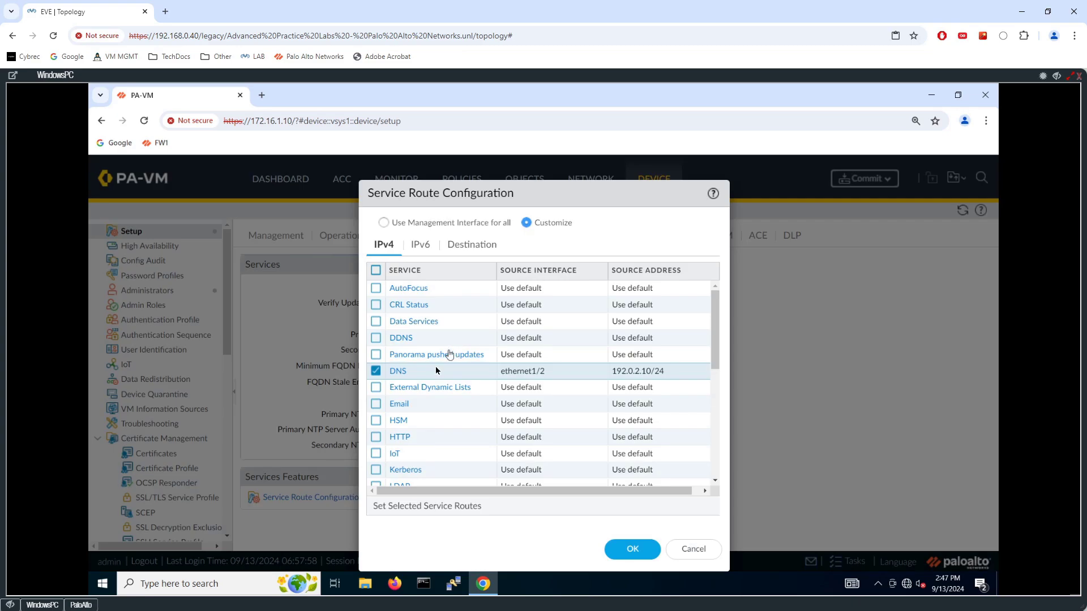
# Set the NTP service route's source interface to ethernet1/2 and save the service route configuration.
pyautogui.scroll(-3, 410, 391)
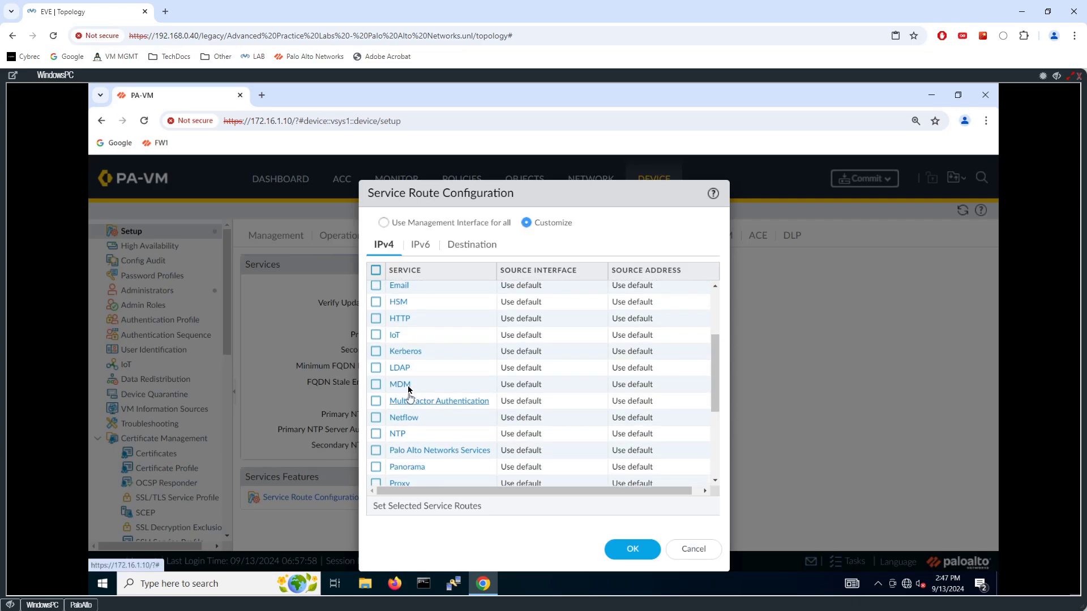
pyautogui.click(397, 433)
pyautogui.click(703, 353)
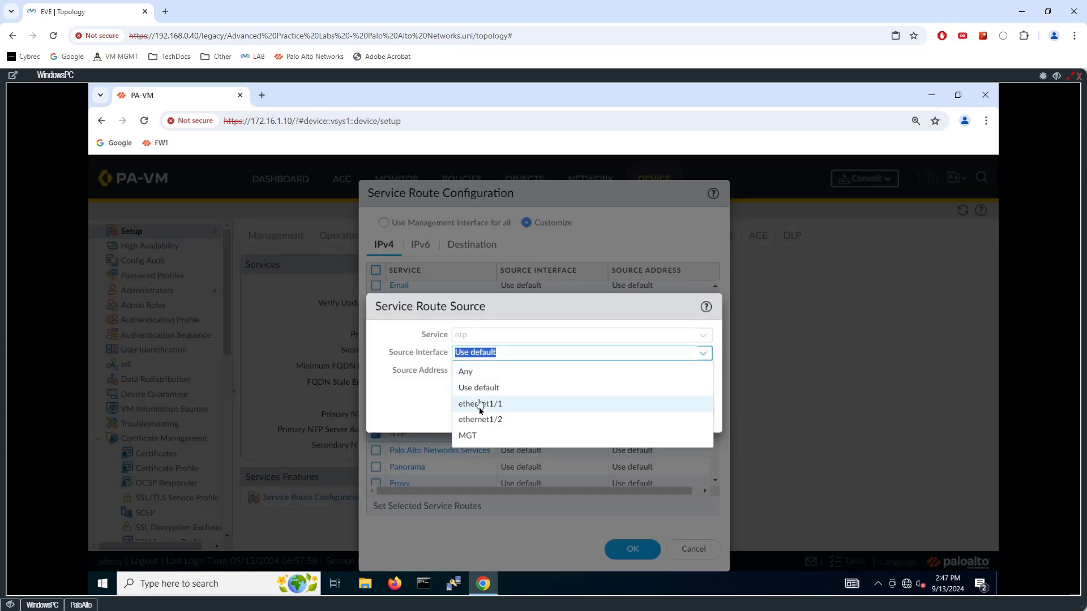
pyautogui.click(489, 419)
pyautogui.click(625, 410)
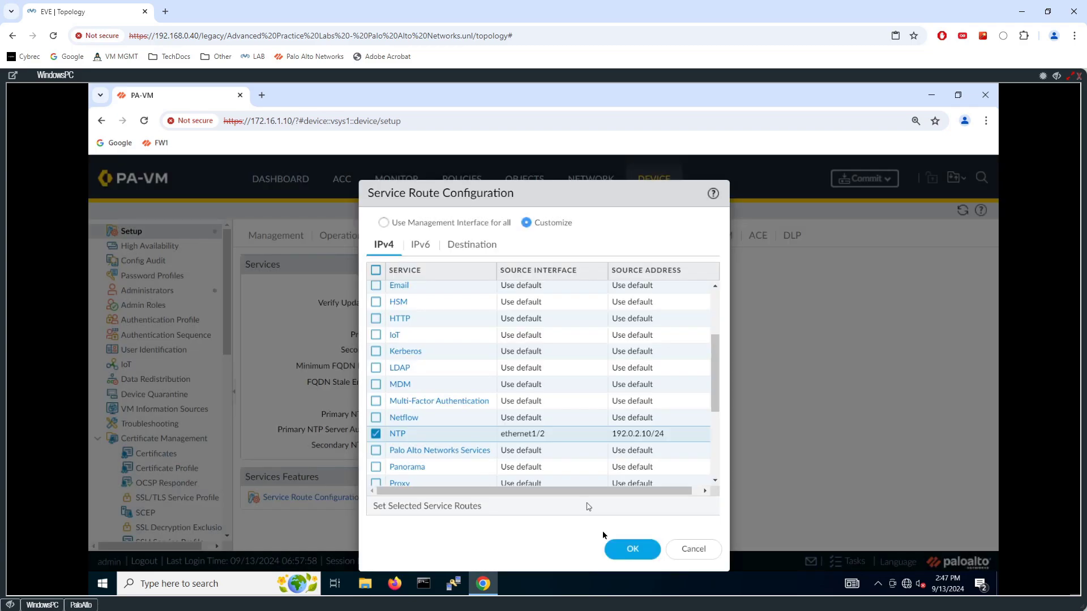
pyautogui.click(633, 549)
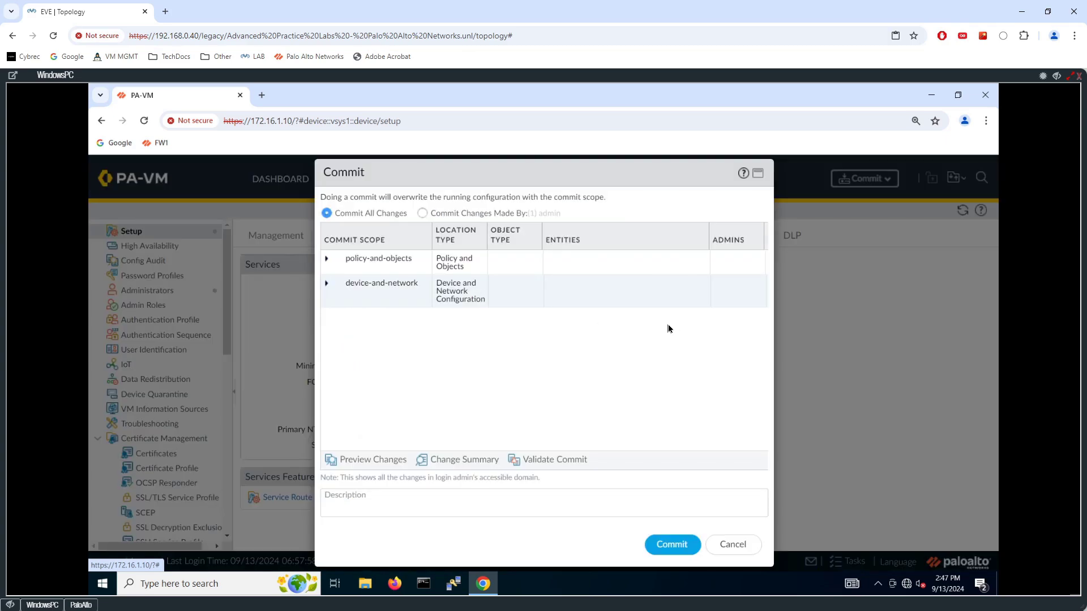
# Commit the configuration, then return to the Ethernet interfaces list and refresh it.
pyautogui.click(672, 544)
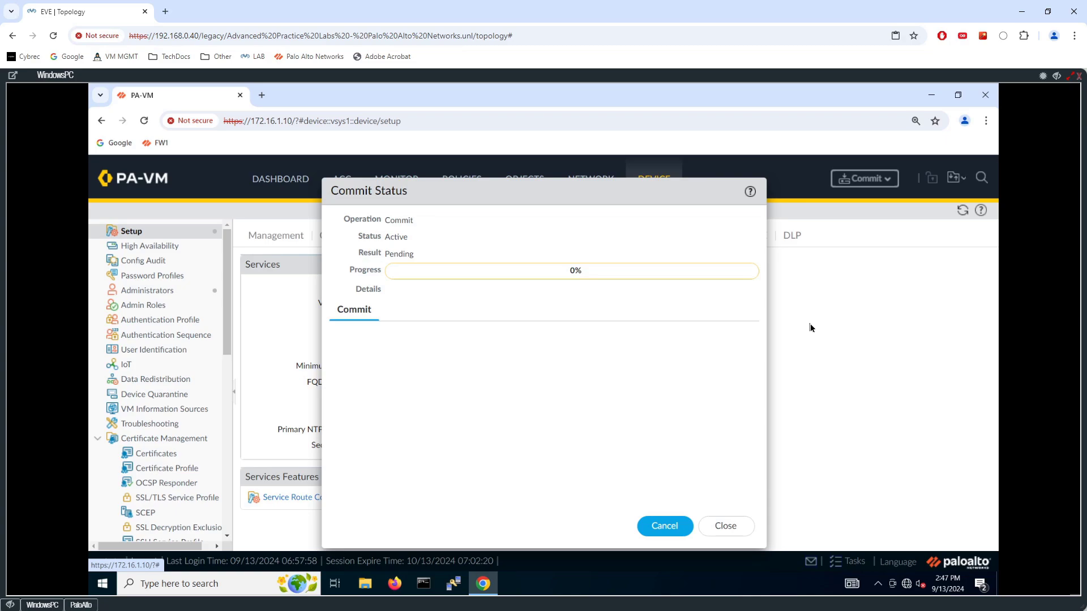
pyautogui.click(745, 527)
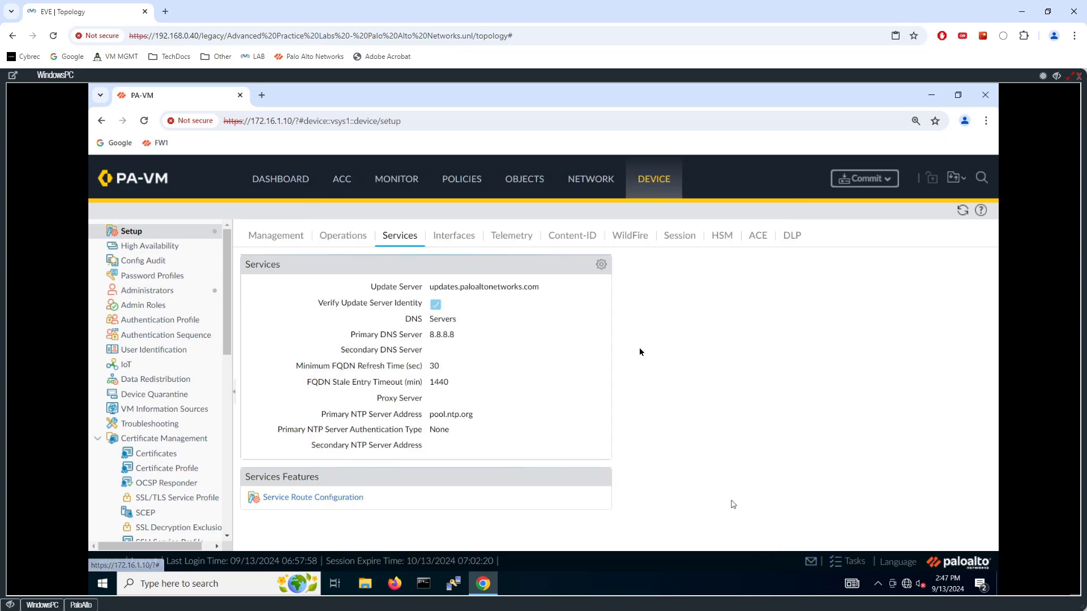
pyautogui.click(588, 180)
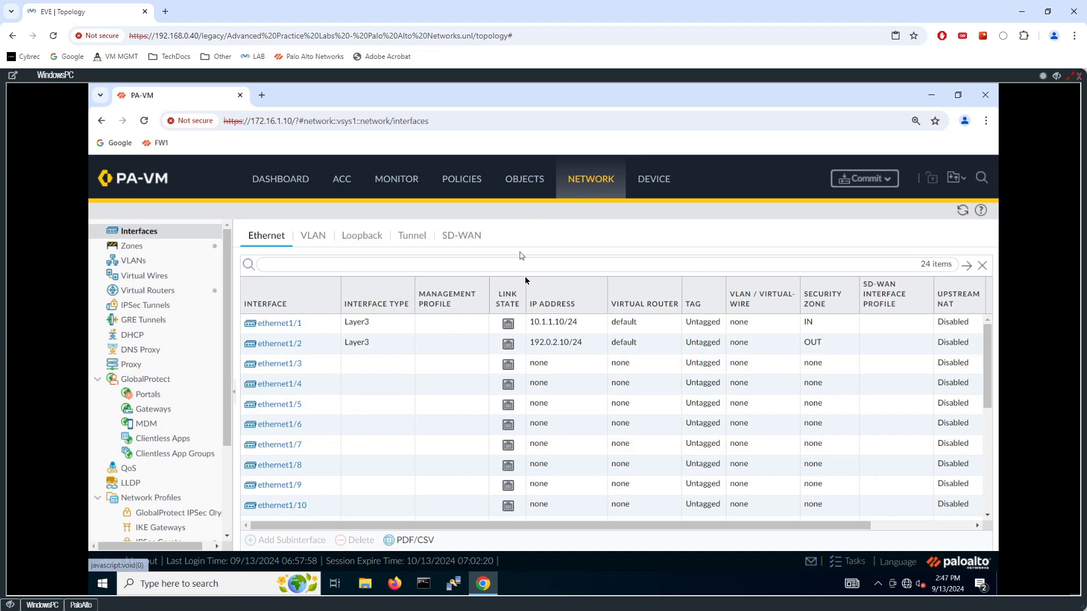
pyautogui.click(963, 214)
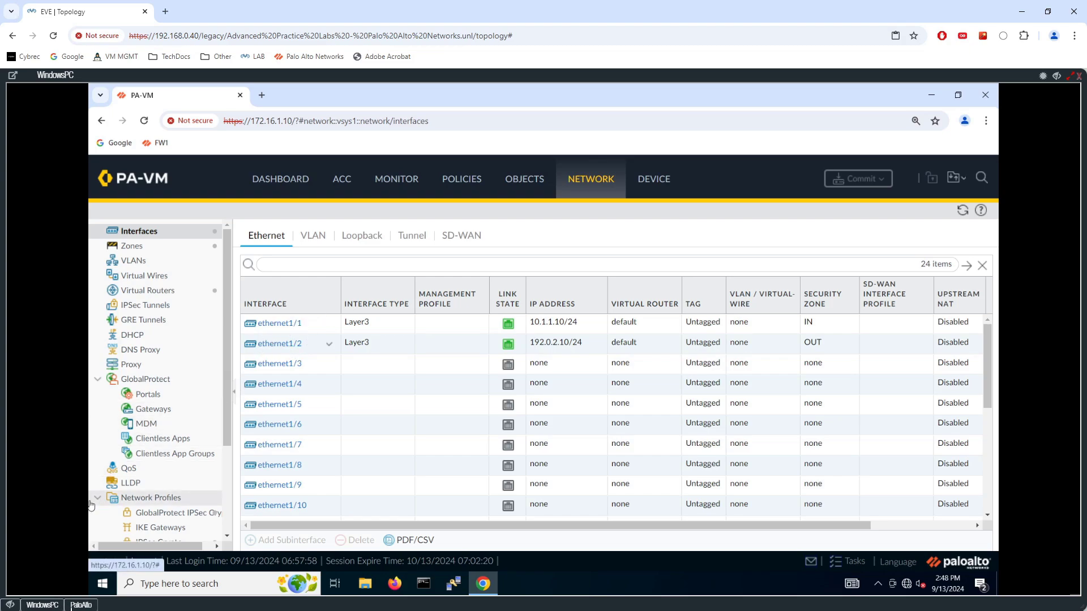
# Open the firewall's command-line console and explore the ping command's source and host options.
pyautogui.click(81, 605)
pyautogui.press('Return')
pyautogui.press('Return')
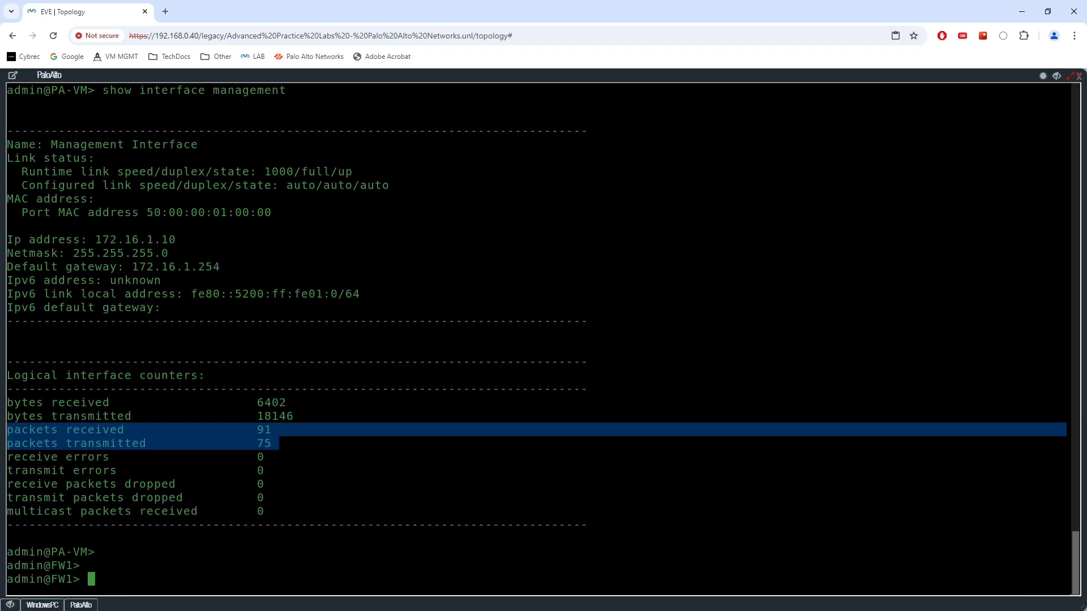
pyautogui.write('ping')
pyautogui.press('?')
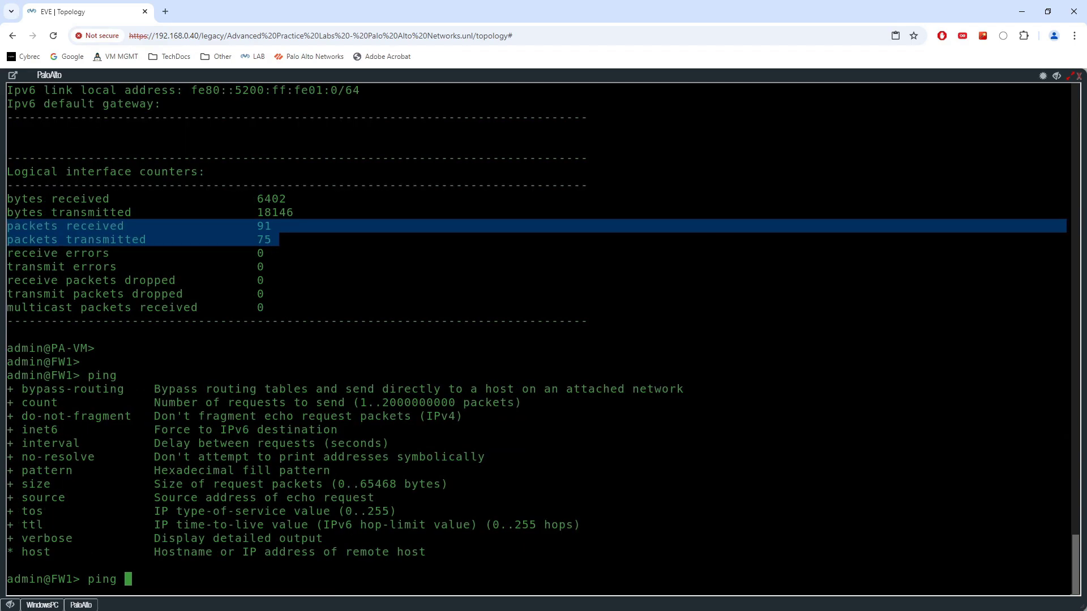
pyautogui.write('source')
pyautogui.press('?')
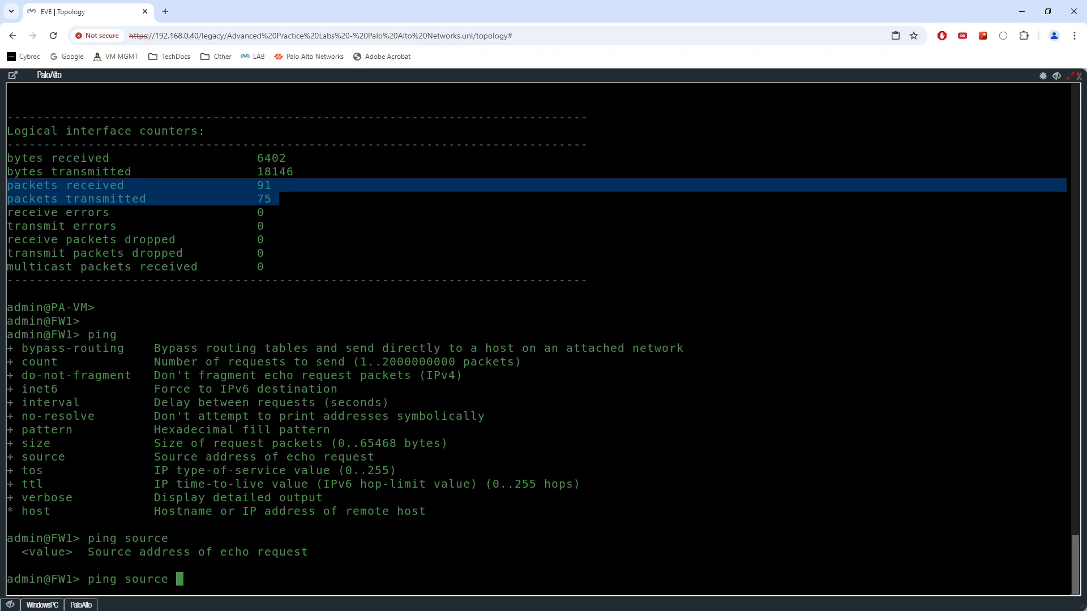
pyautogui.click(11, 605)
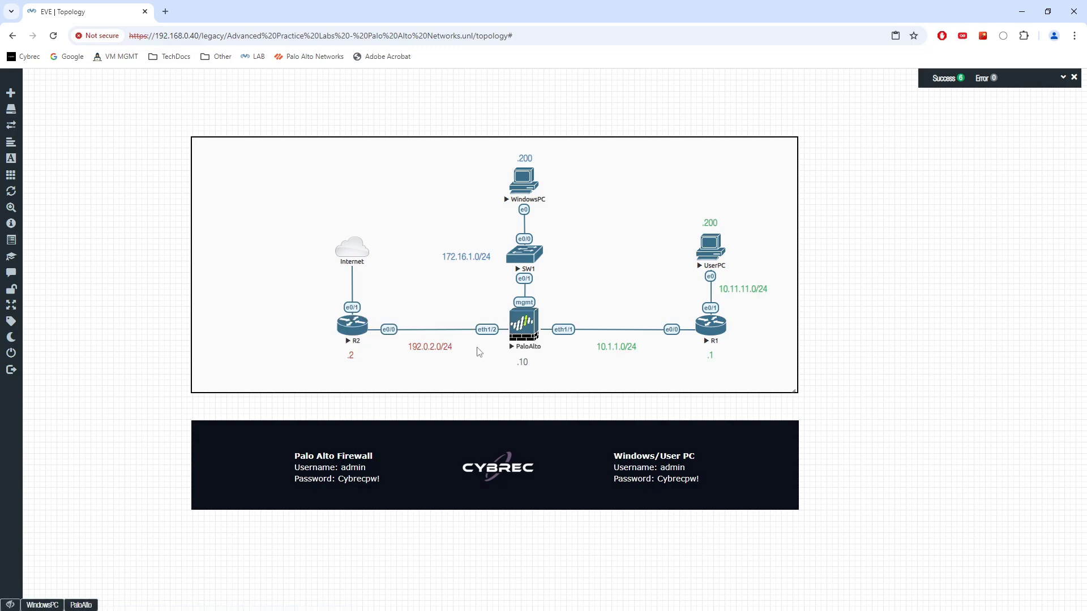
pyautogui.click(81, 605)
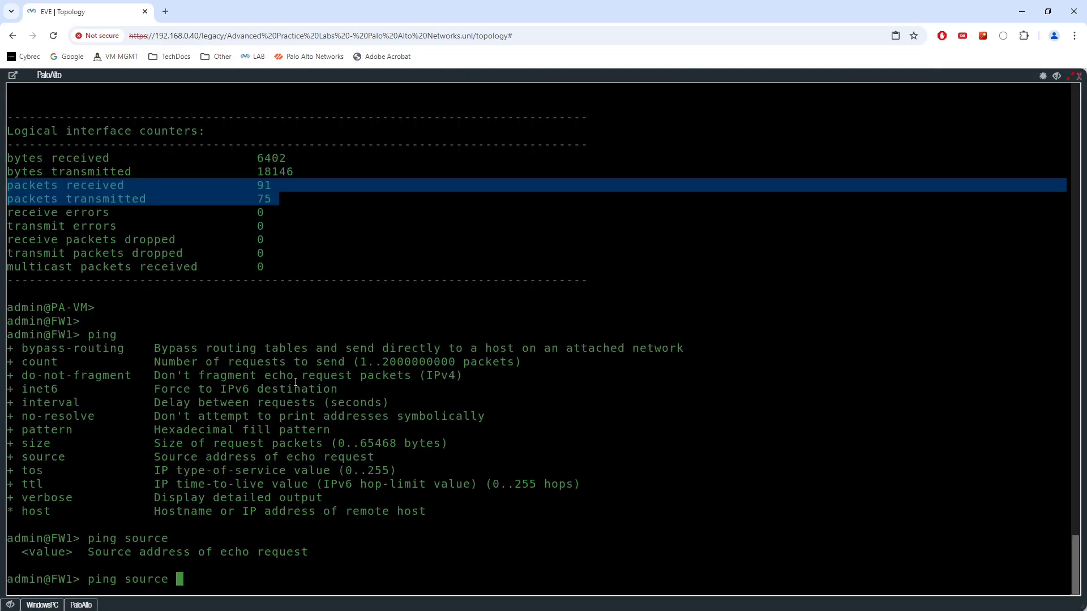
pyautogui.write('host')
pyautogui.press('BackSpace')
pyautogui.press('BackSpace')
pyautogui.press('BackSpace')
pyautogui.press('BackSpace')
pyautogui.press('?')
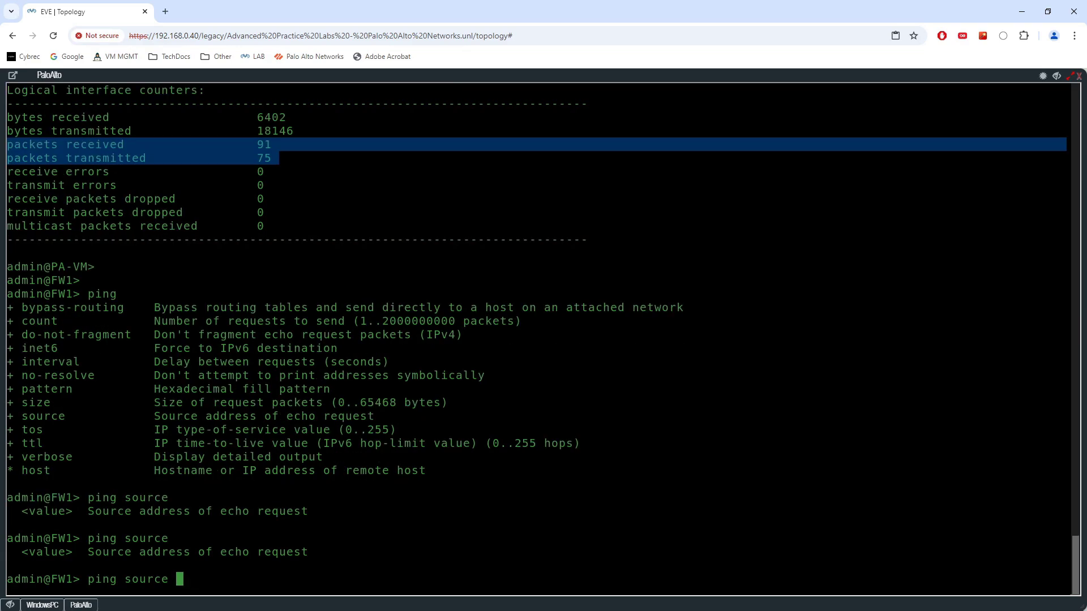
# Ping 10.1.1.1 from source address 10.1.1.10 on the firewall, then stop the ping.
pyautogui.write('10.1.1.10')
pyautogui.press('?')
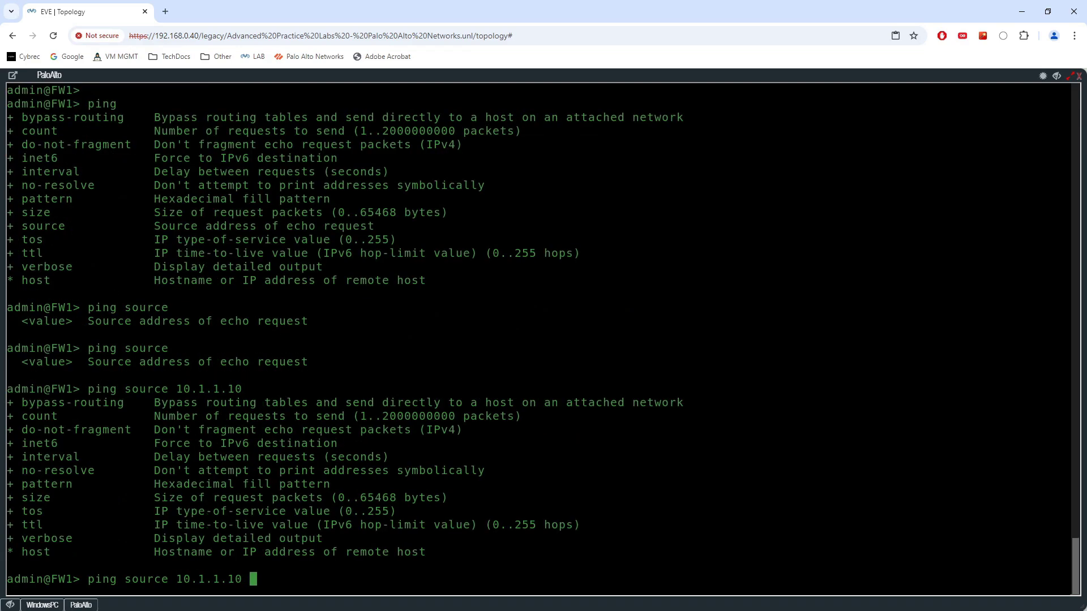
pyautogui.write('host')
pyautogui.press('?')
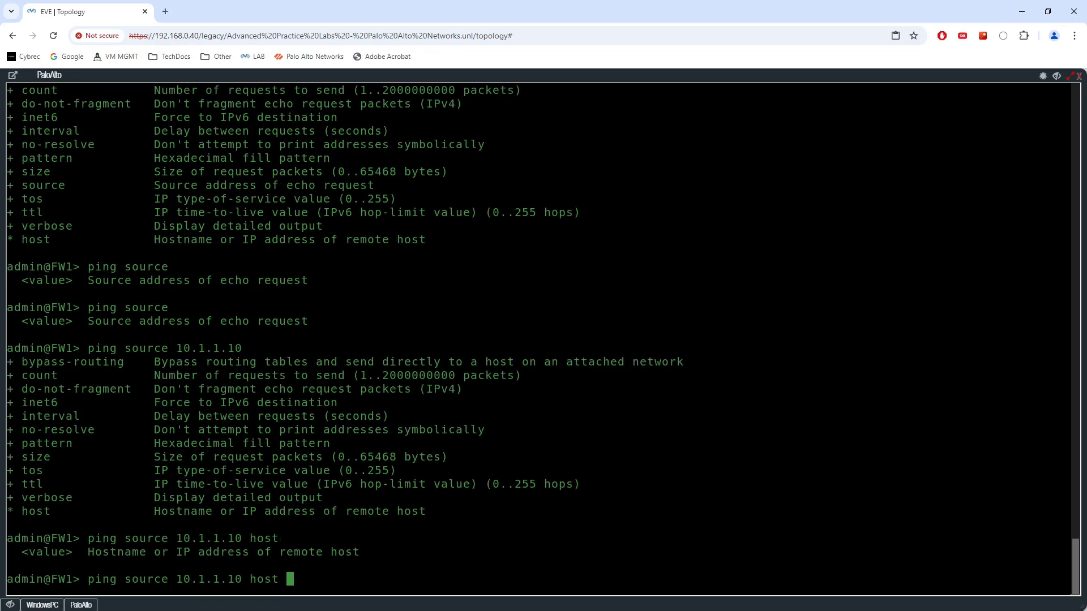
pyautogui.write('10.1.1.1')
pyautogui.press('Return')
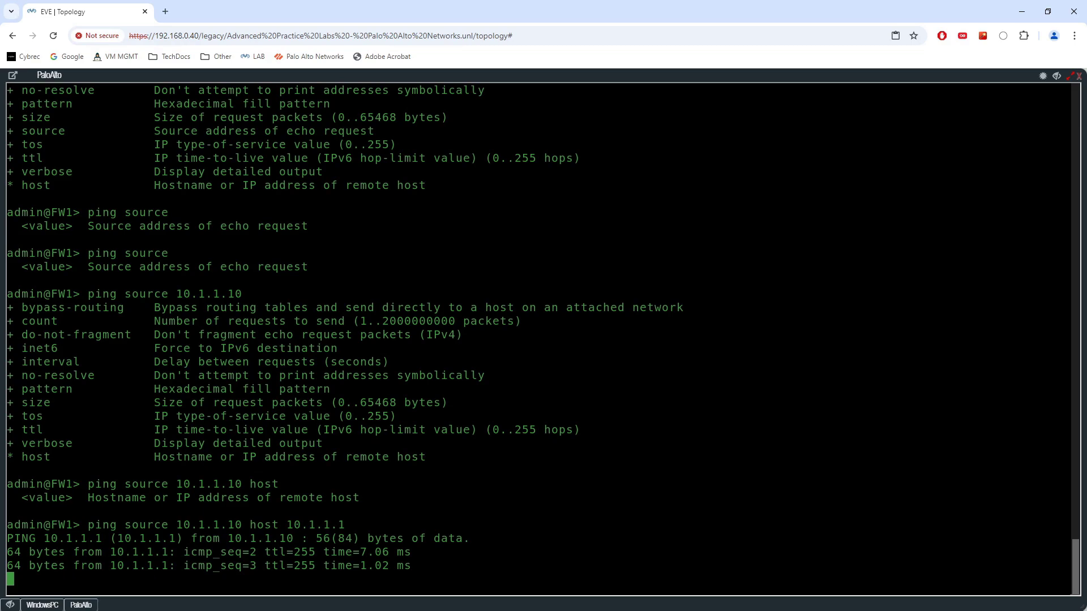
pyautogui.hotkey('ctrl', 'c')
# Ping 192.0.2.2 from source address 192.0.2.10 on the firewall, then stop the ping.
pyautogui.write('ping ')
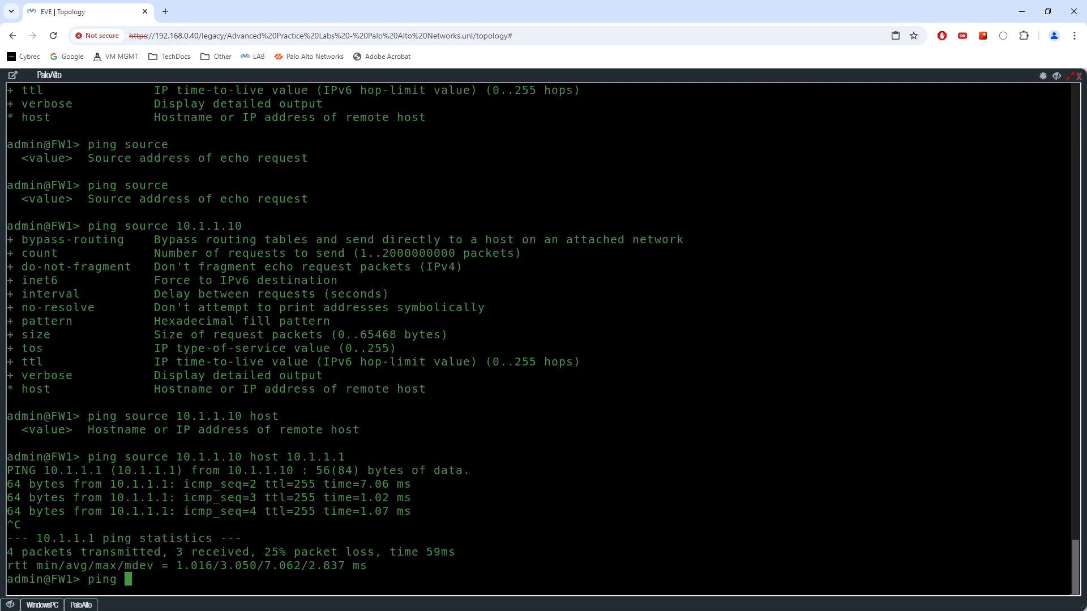
pyautogui.write('source 192.0.2.10 host ')
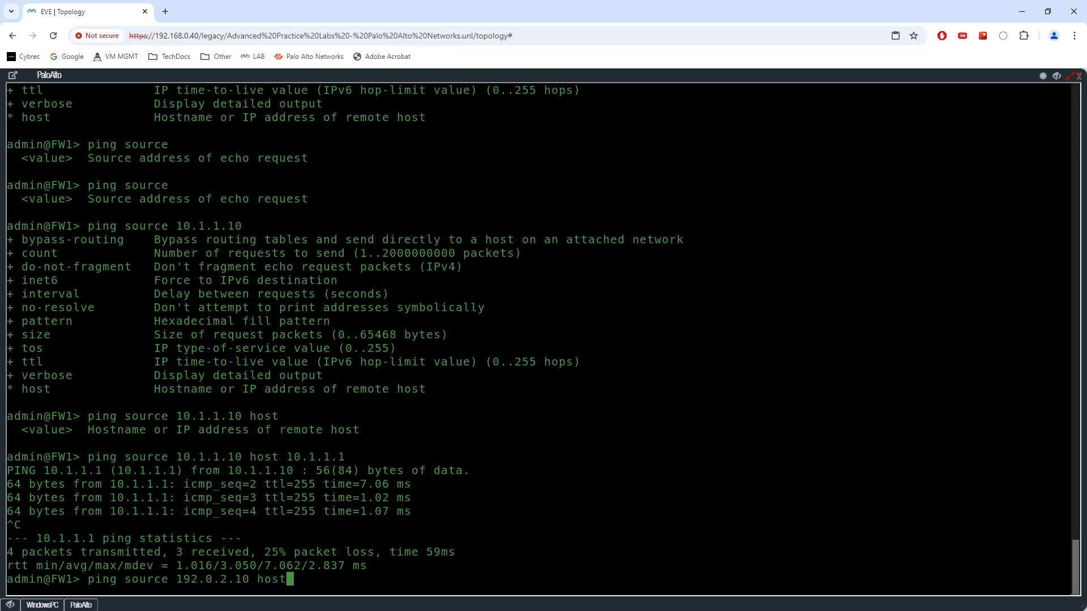
pyautogui.write('192.0.2.2')
pyautogui.press('Return')
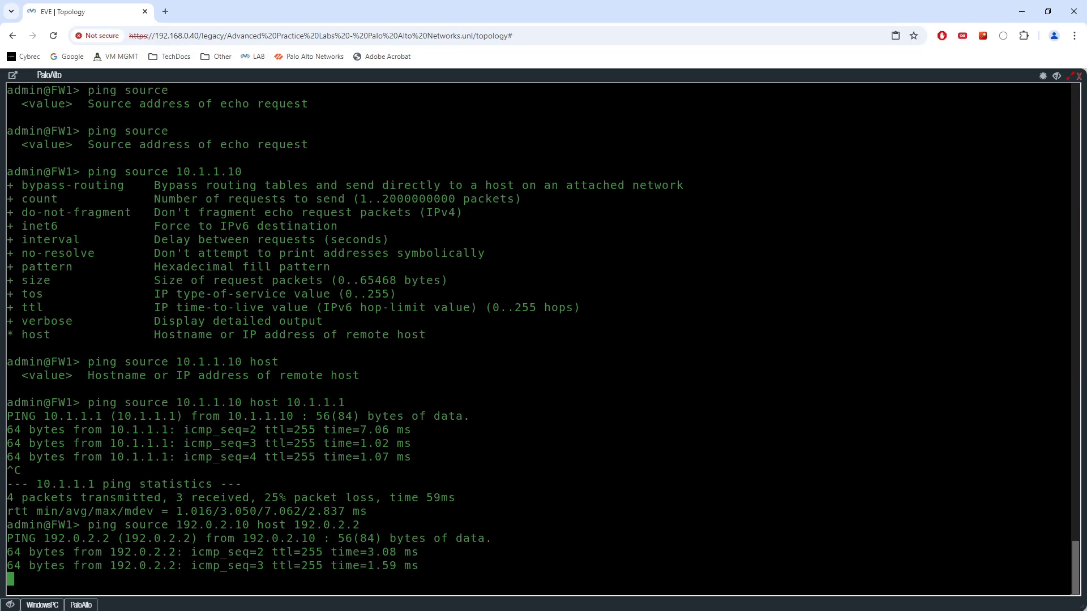
pyautogui.hotkey('ctrl', 'c')
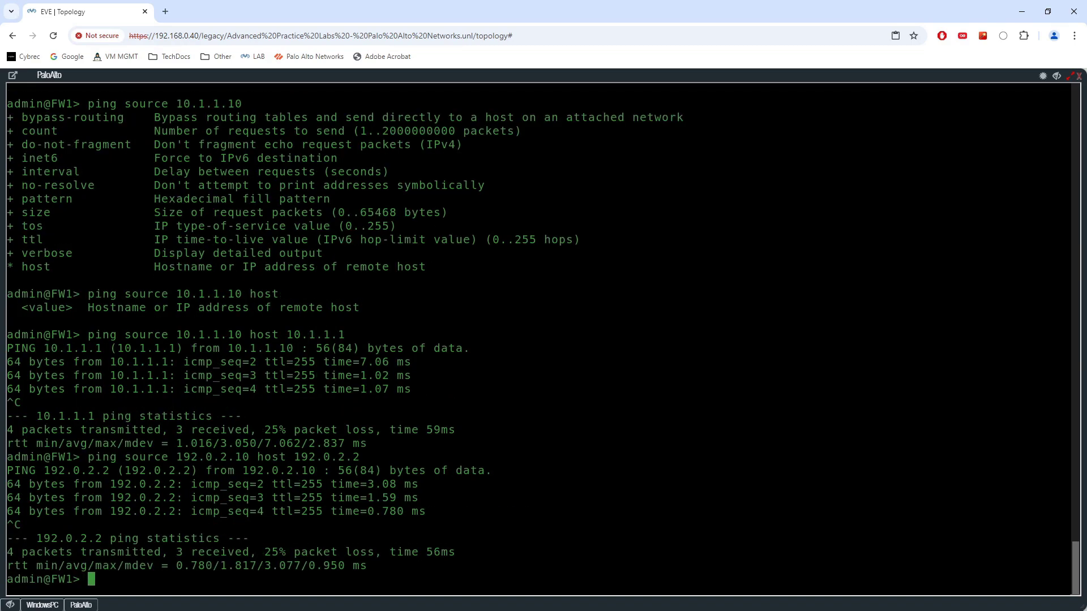